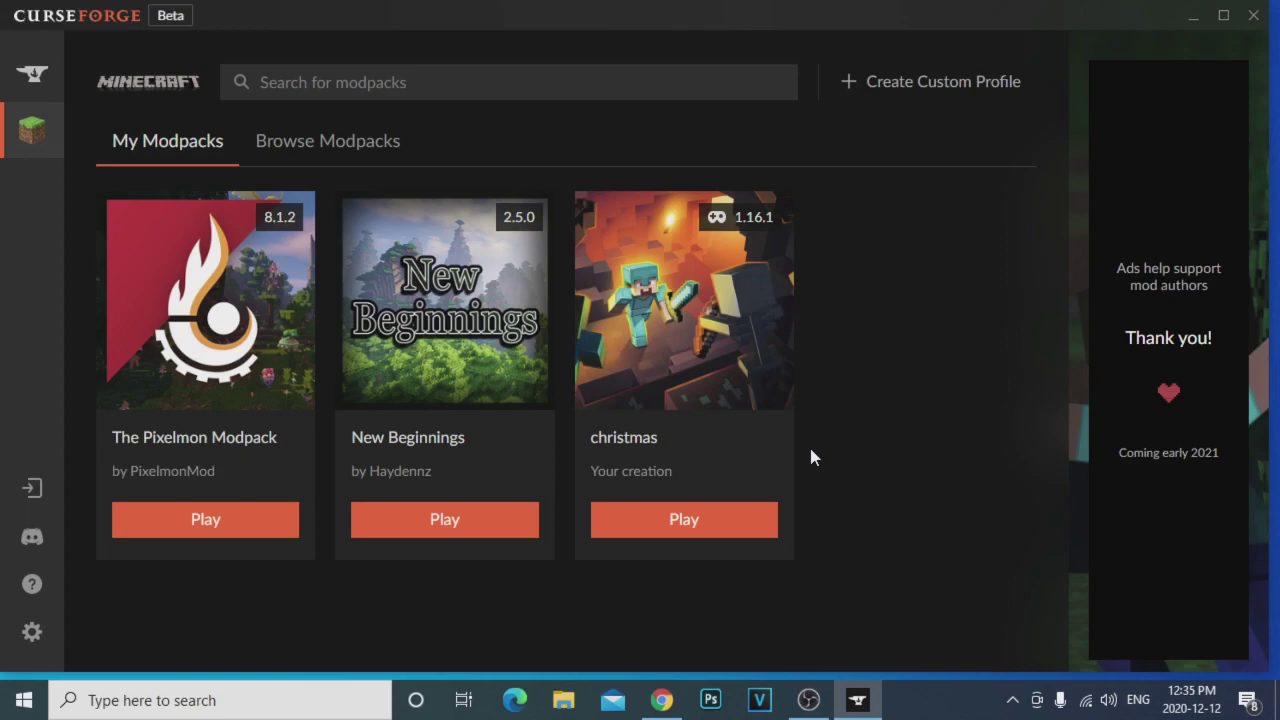
- Minimize the CurseForge window that lists the three installed Minecraft modpacks
left_click(1193, 16)
- Select and deselect desktop shortcuts, then restore Chrome on the curseforge.com home page
left_click_drag(462, 155, 5, 8)
left_click(593, 278)
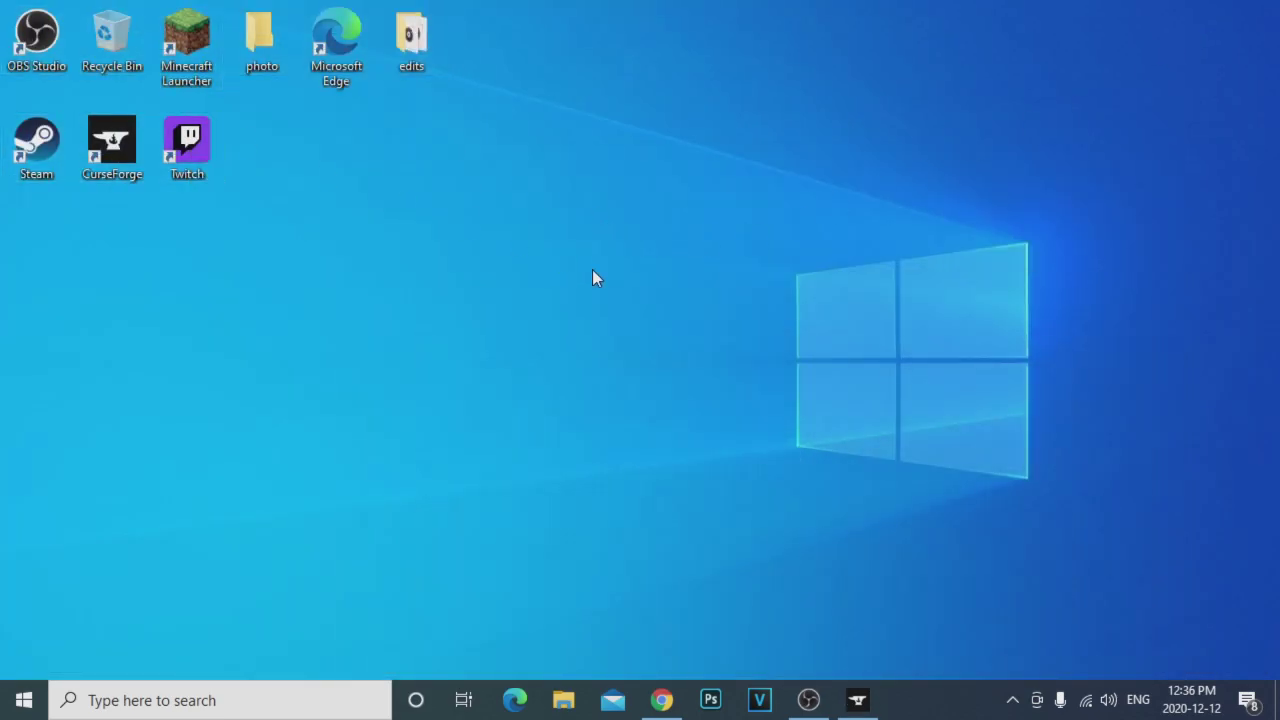
left_click_drag(251, 243, 30, 4)
left_click(211, 150)
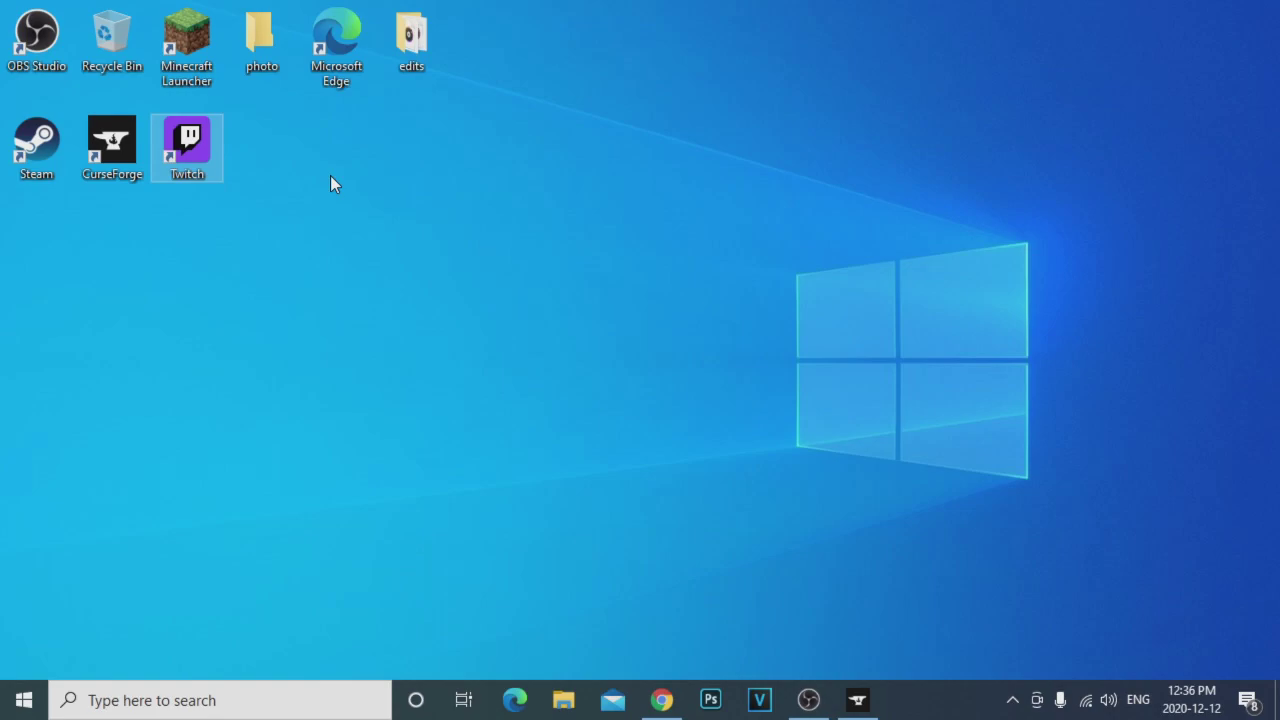
left_click(661, 700)
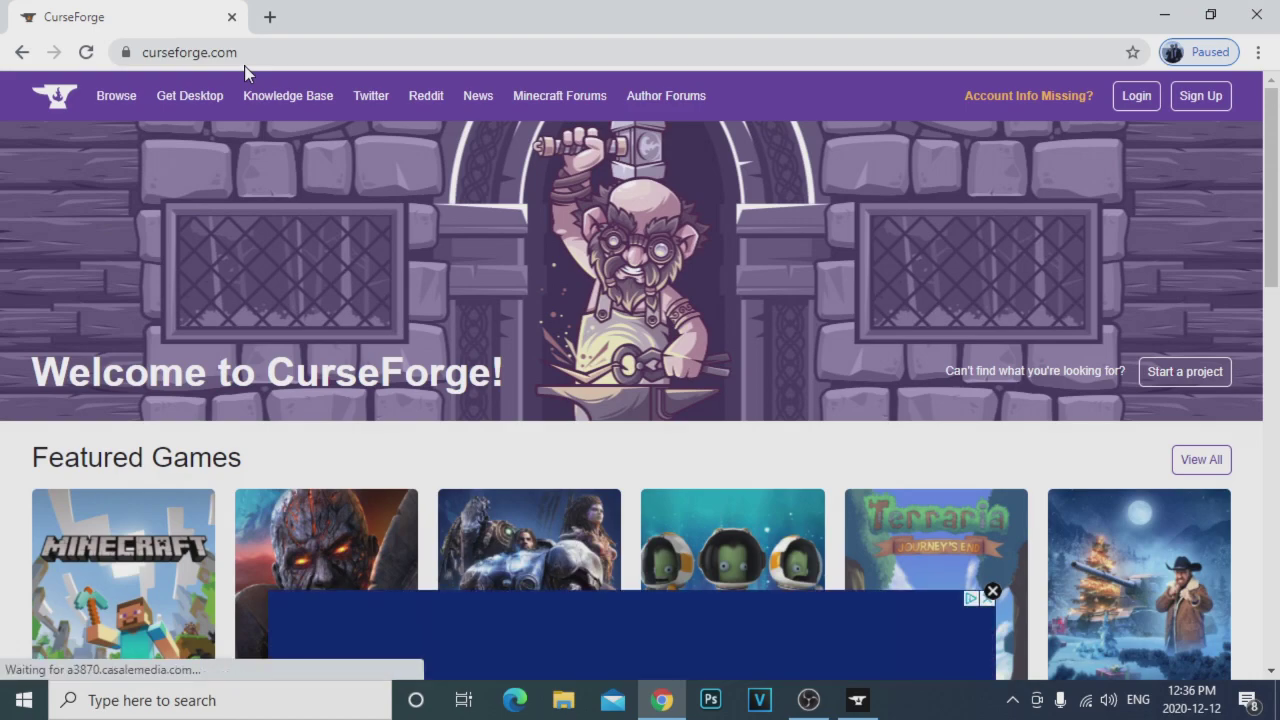
- Close the ad covering the featured game tiles and maximize Chrome again
left_click(992, 591)
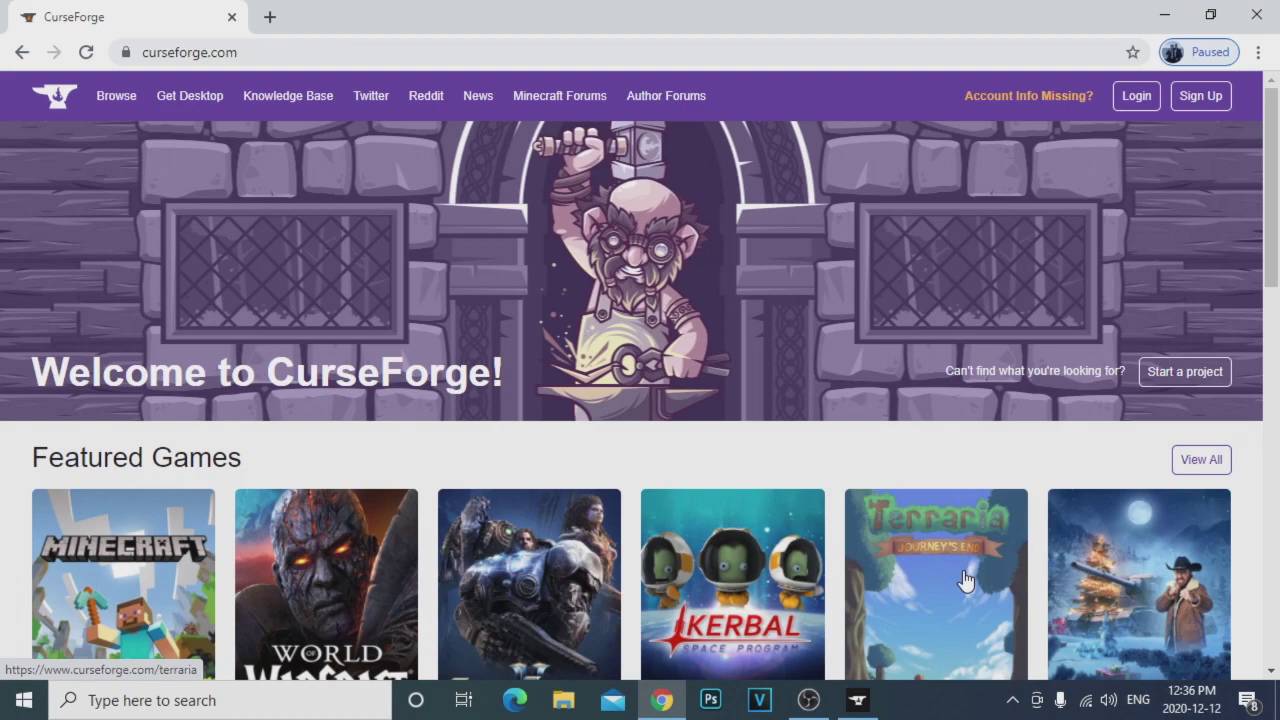
key("super+Down")
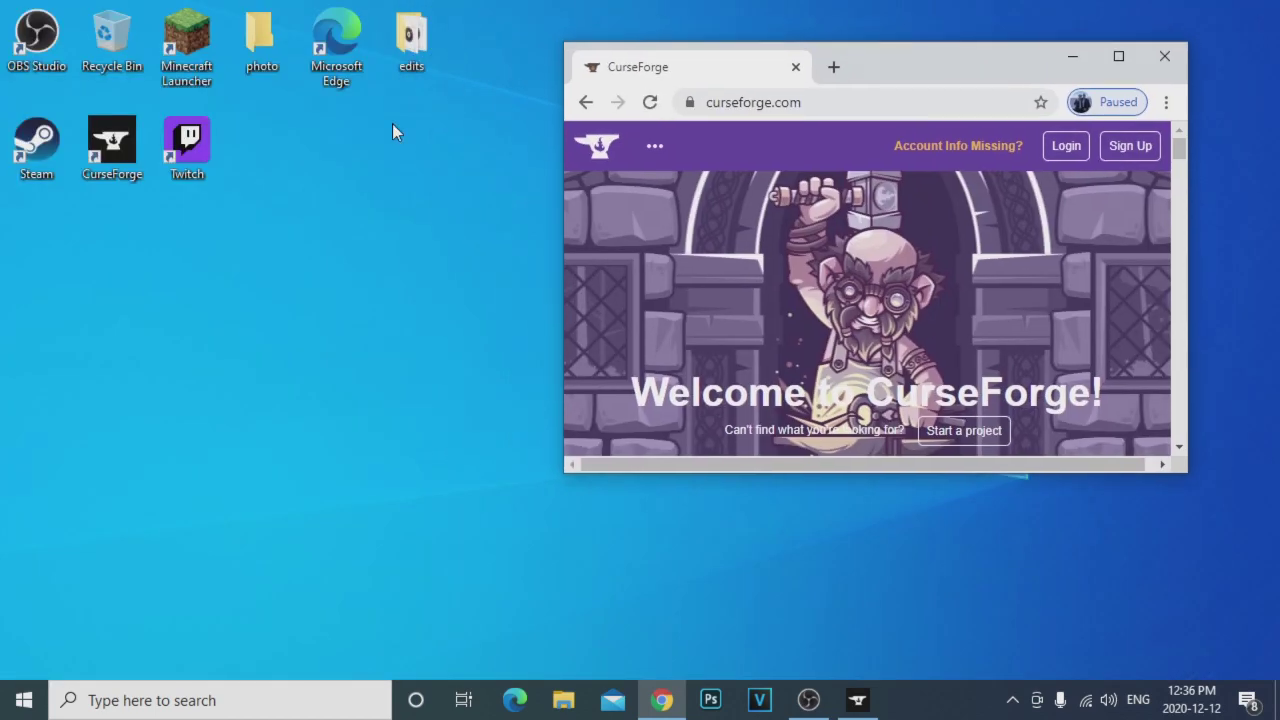
double_click(883, 65)
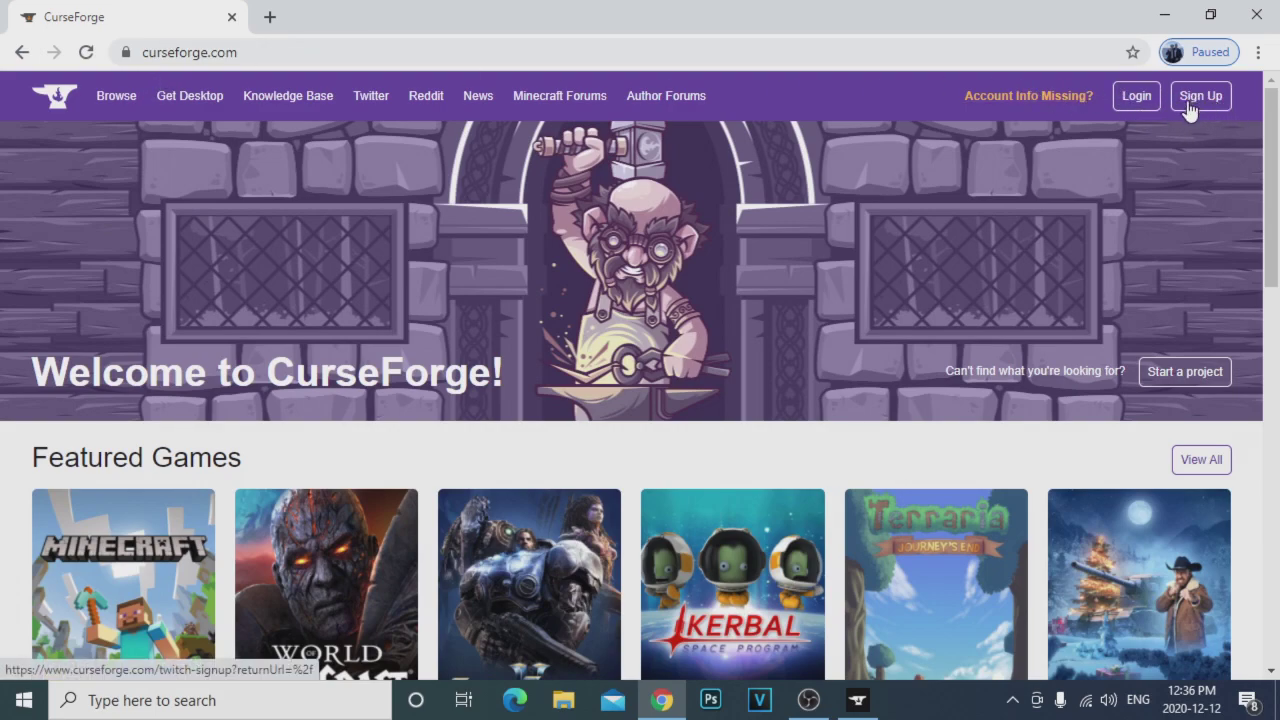
- Shrink Chrome, select and clear desktop shortcuts, then select the CurseForge shortcut
double_click(414, 31)
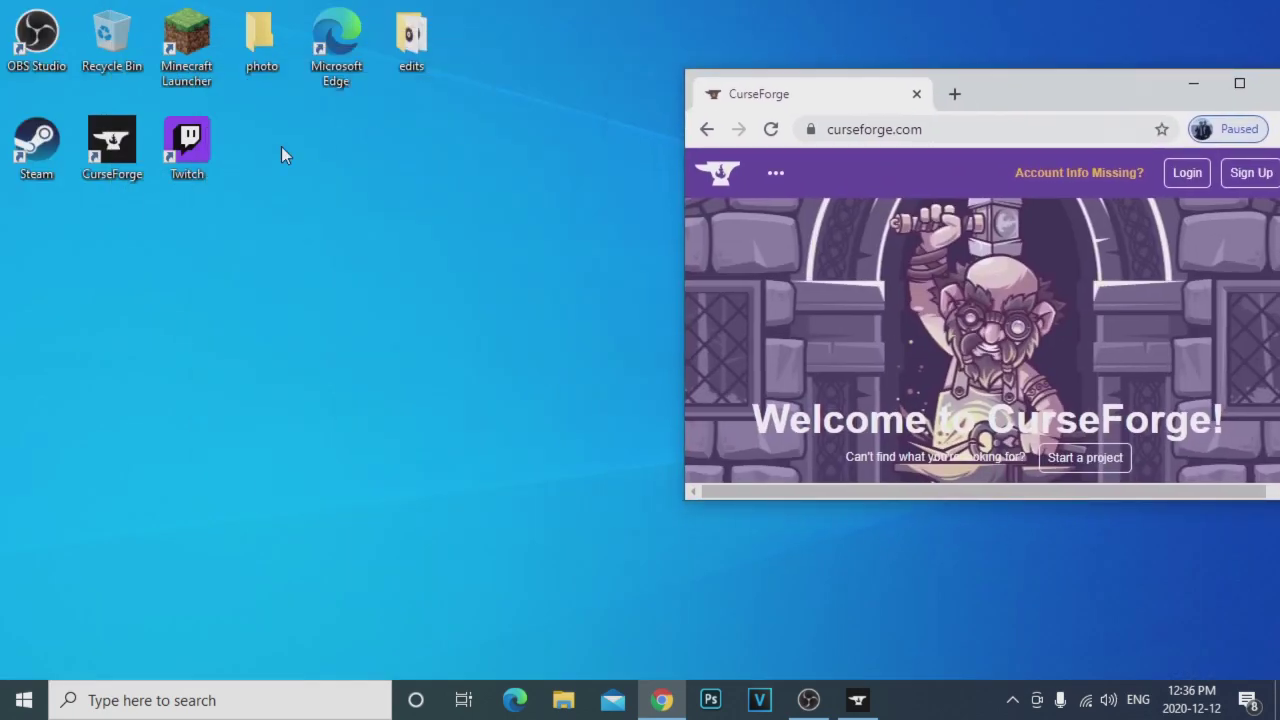
left_click_drag(283, 154, 3, 8)
left_click(185, 145)
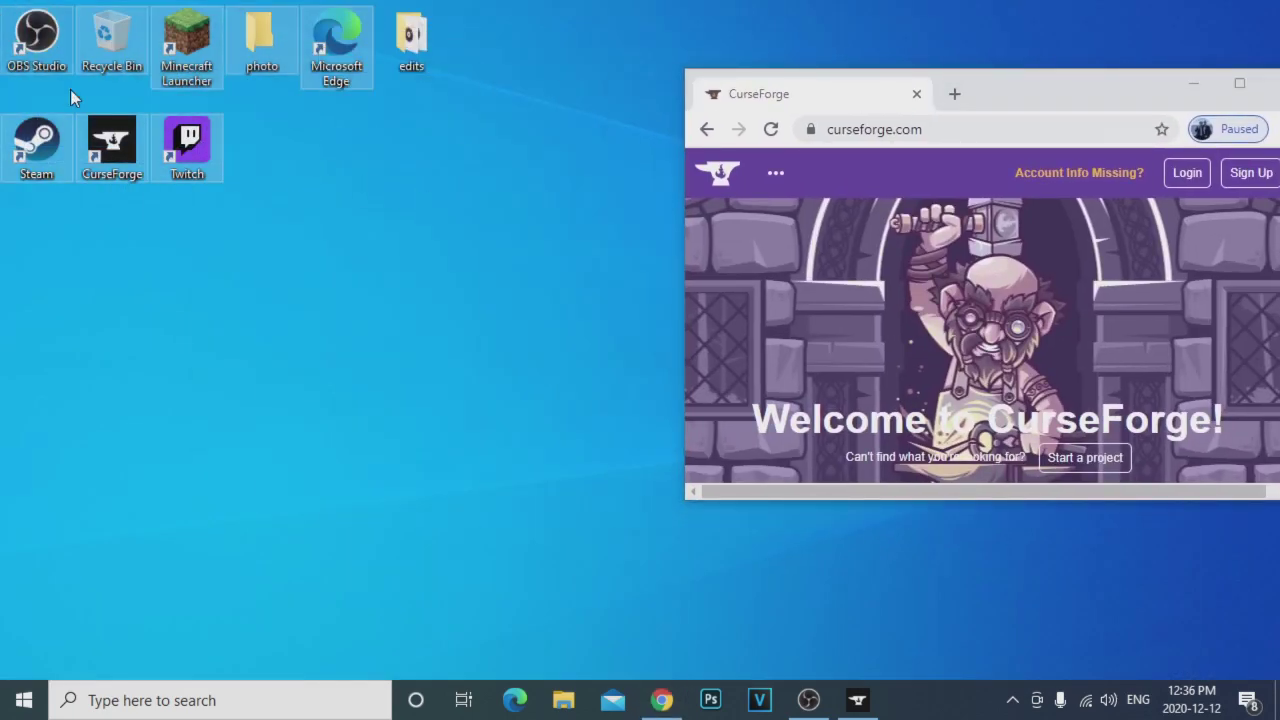
left_click(208, 144)
left_click(317, 174)
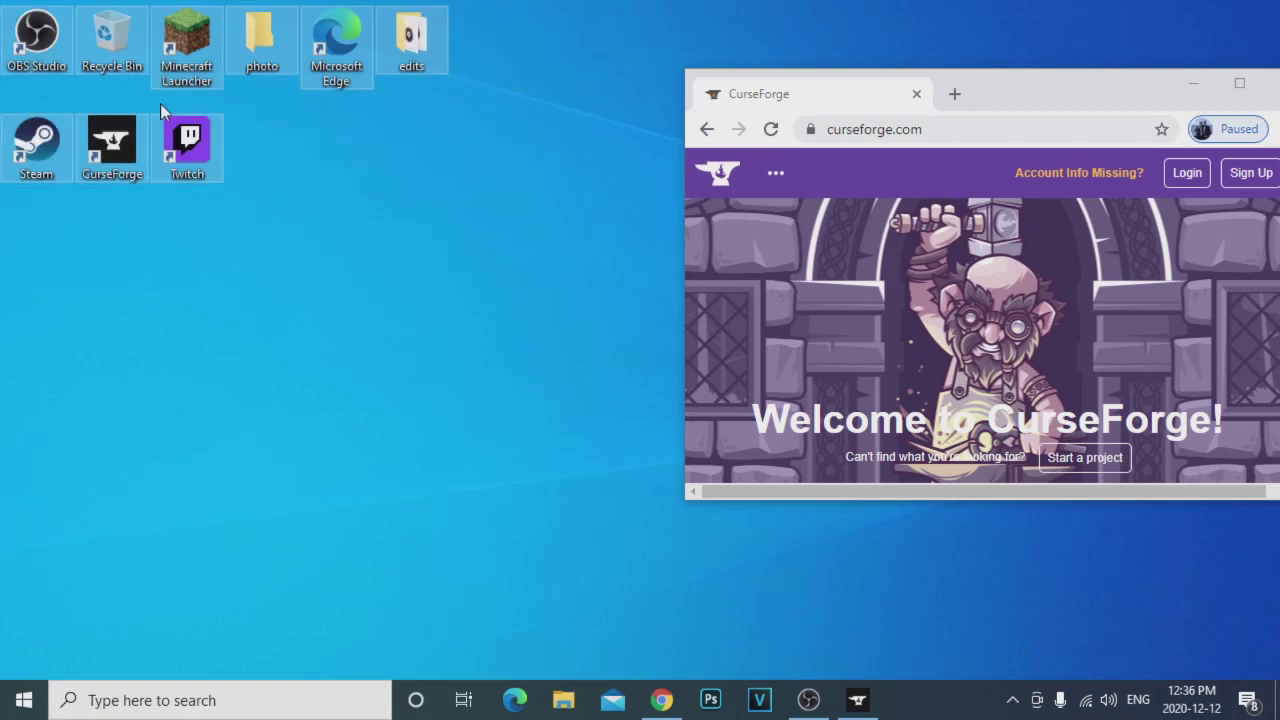
left_click(446, 152)
left_click(112, 145)
left_click_drag(280, 190, 10, 10)
left_click(394, 148)
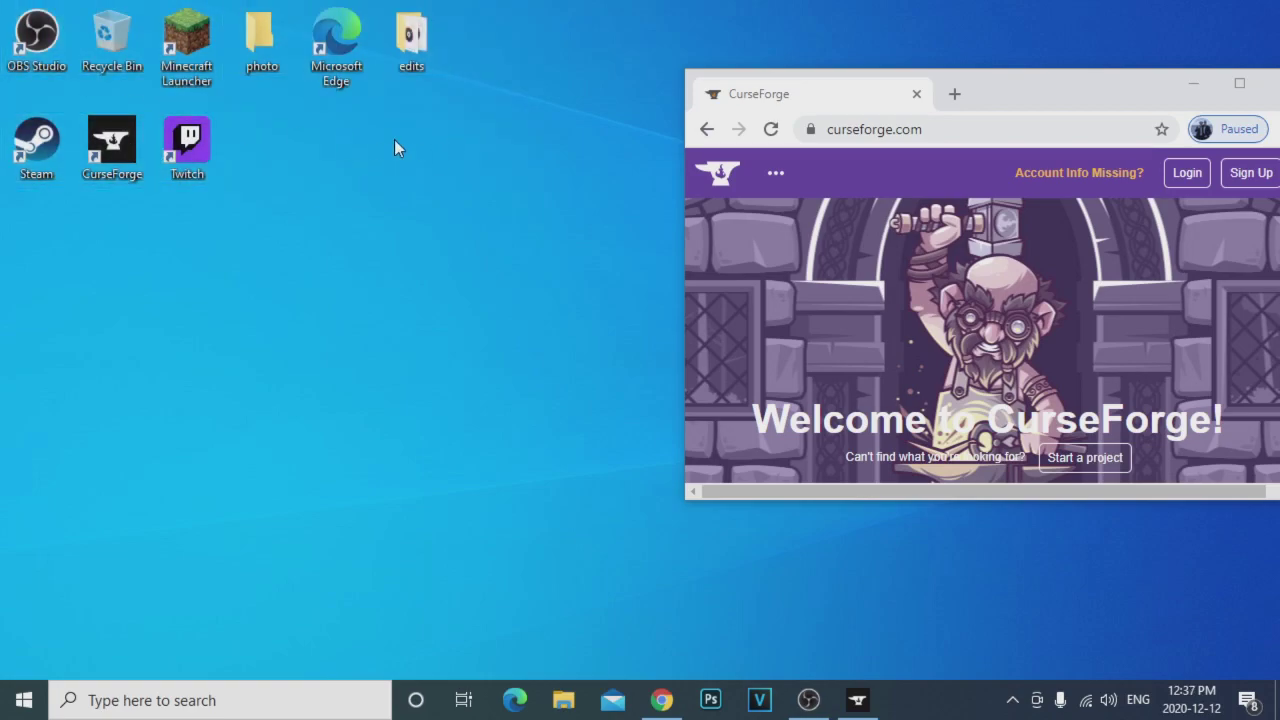
left_click(112, 145)
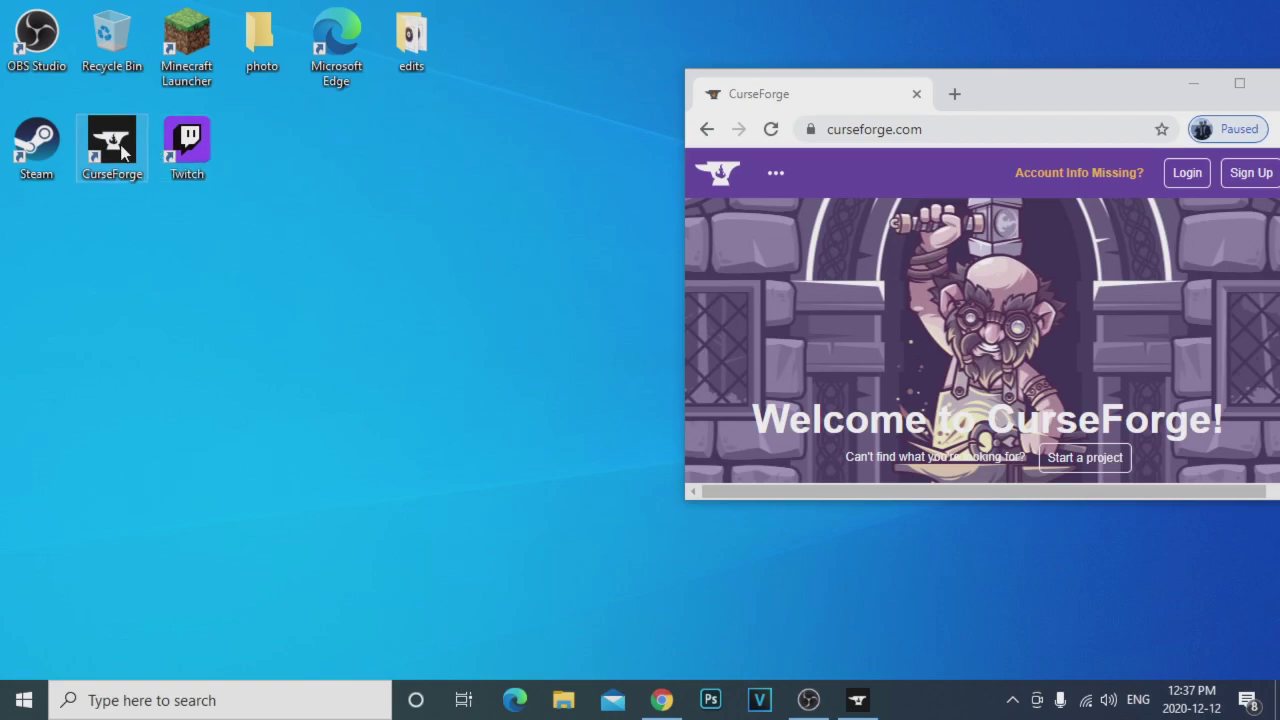
- Bring Chrome back to the front, center it and maximize it
left_click(929, 155)
left_click_drag(1033, 113, 565, 367)
double_click(565, 367)
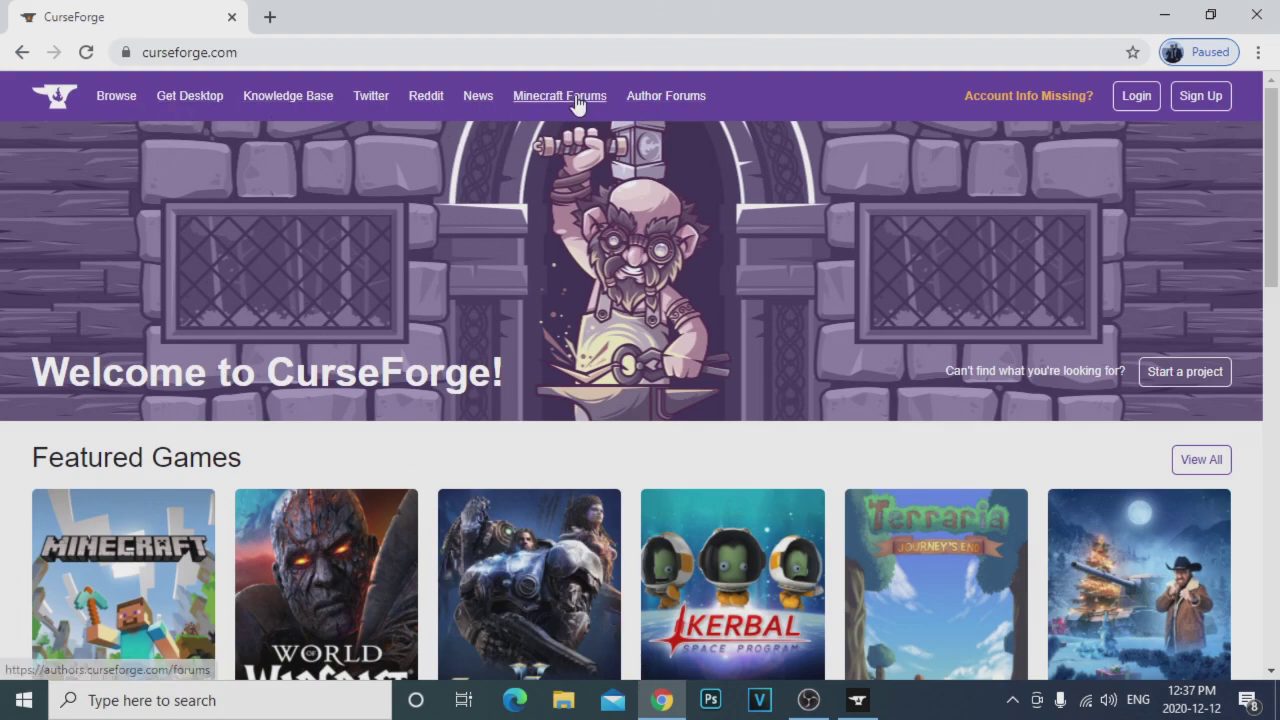
- View the New CurseForge download page via Get Desktop, then minimize Chrome
left_click(198, 104)
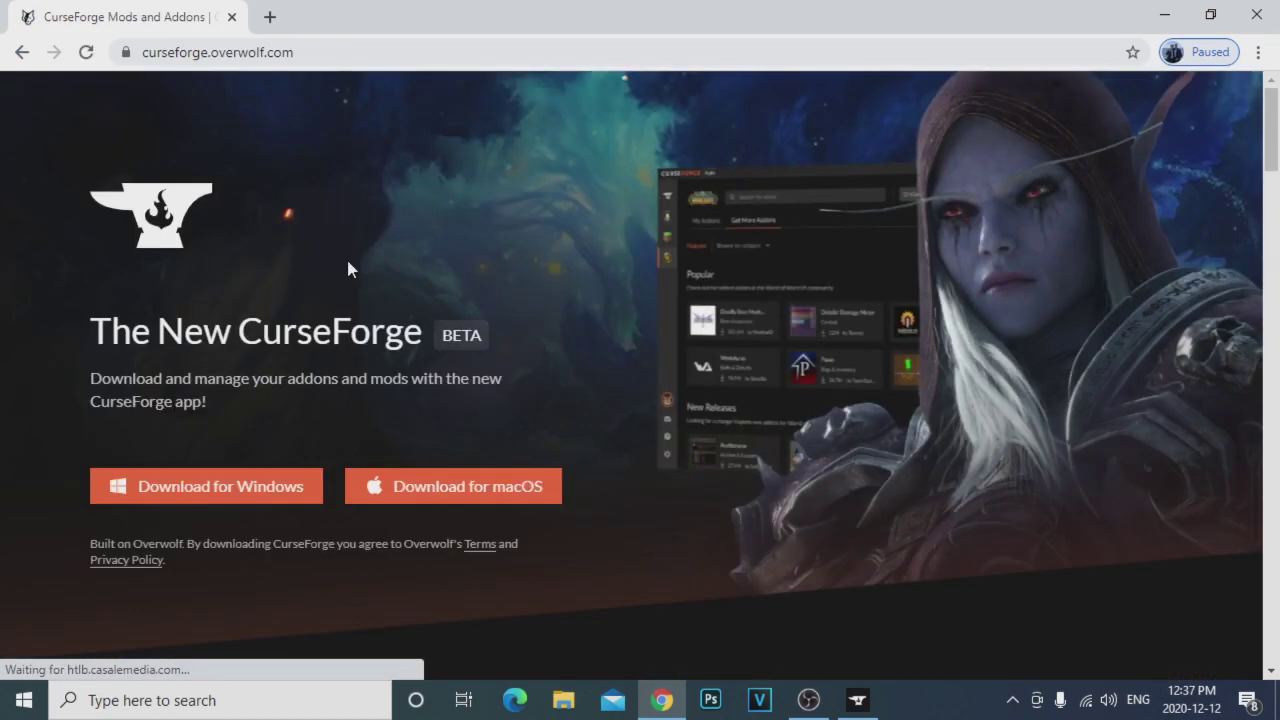
left_click_drag(330, 332, 429, 334)
left_click(410, 380)
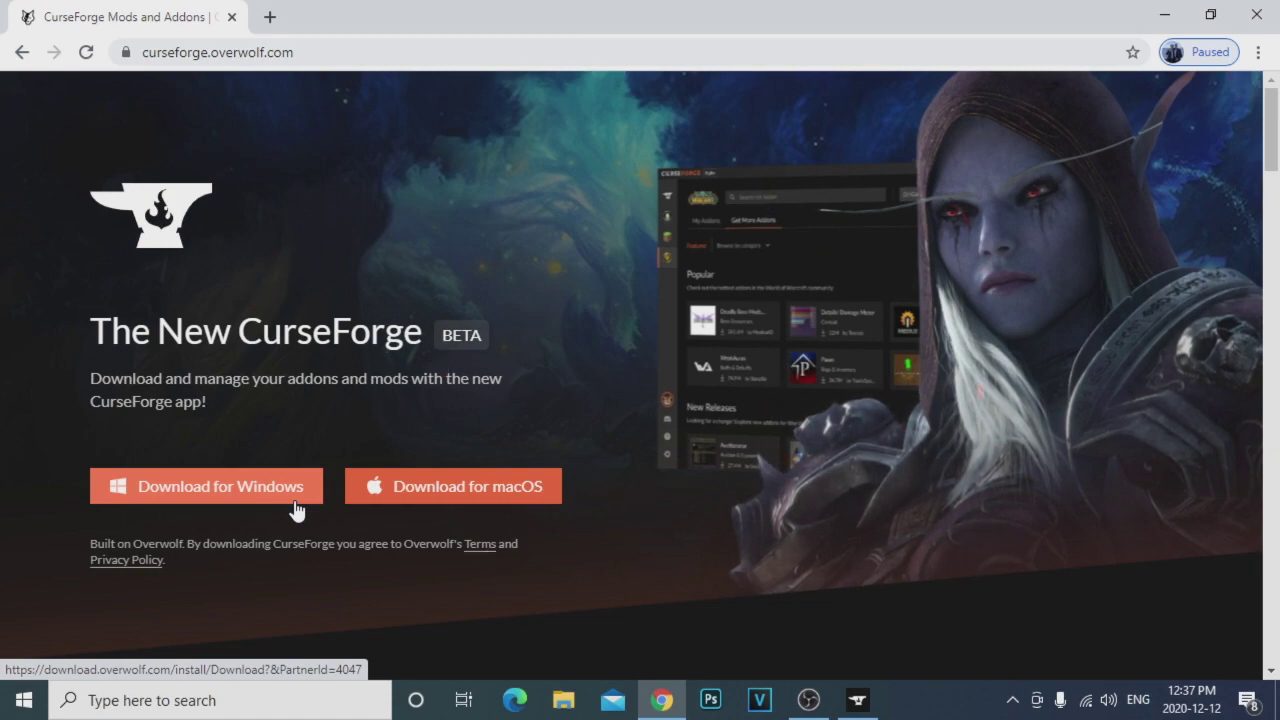
left_click(1166, 9)
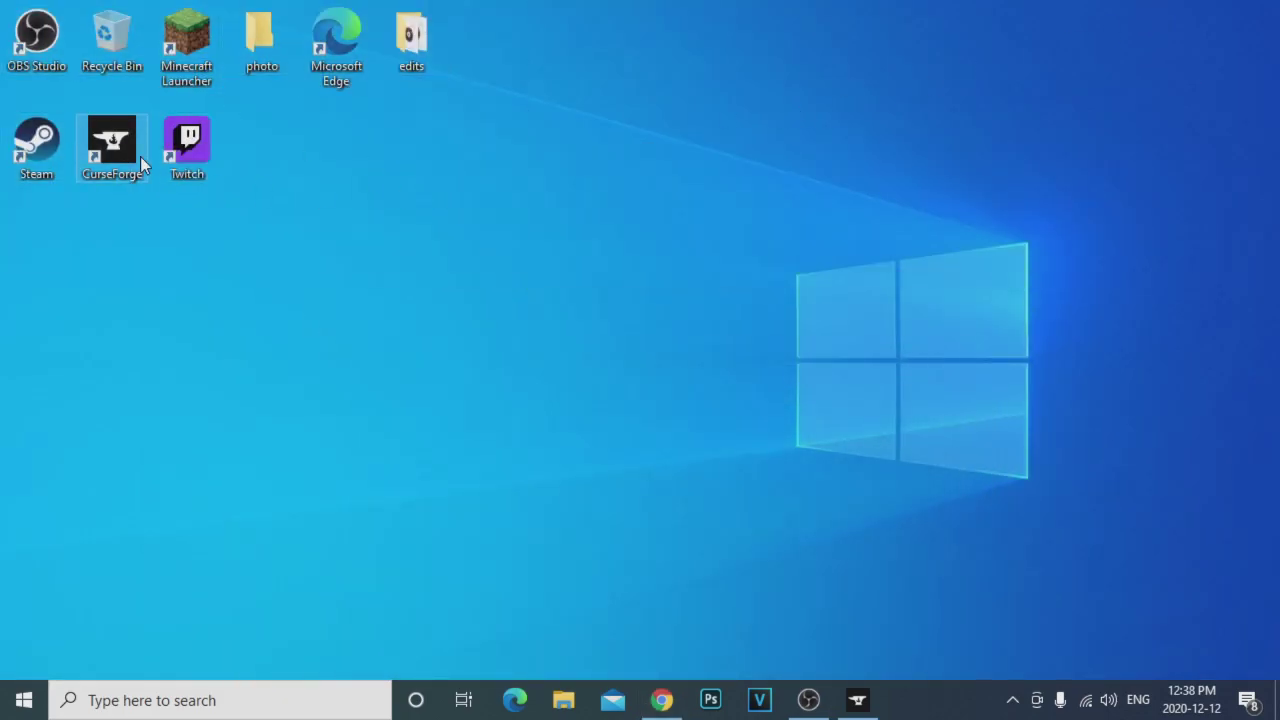
- Launch CurseForge from the desktop shortcut and open the Minecraft modpack library
double_click(140, 158)
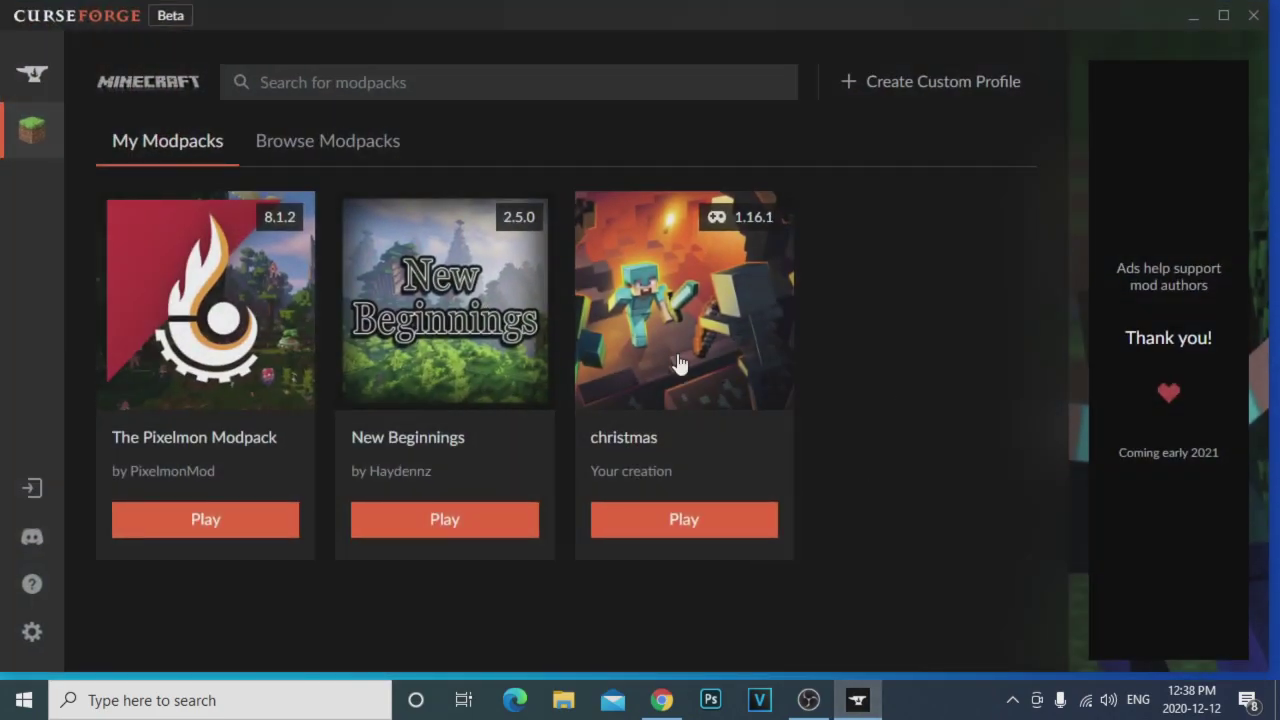
left_click(33, 74)
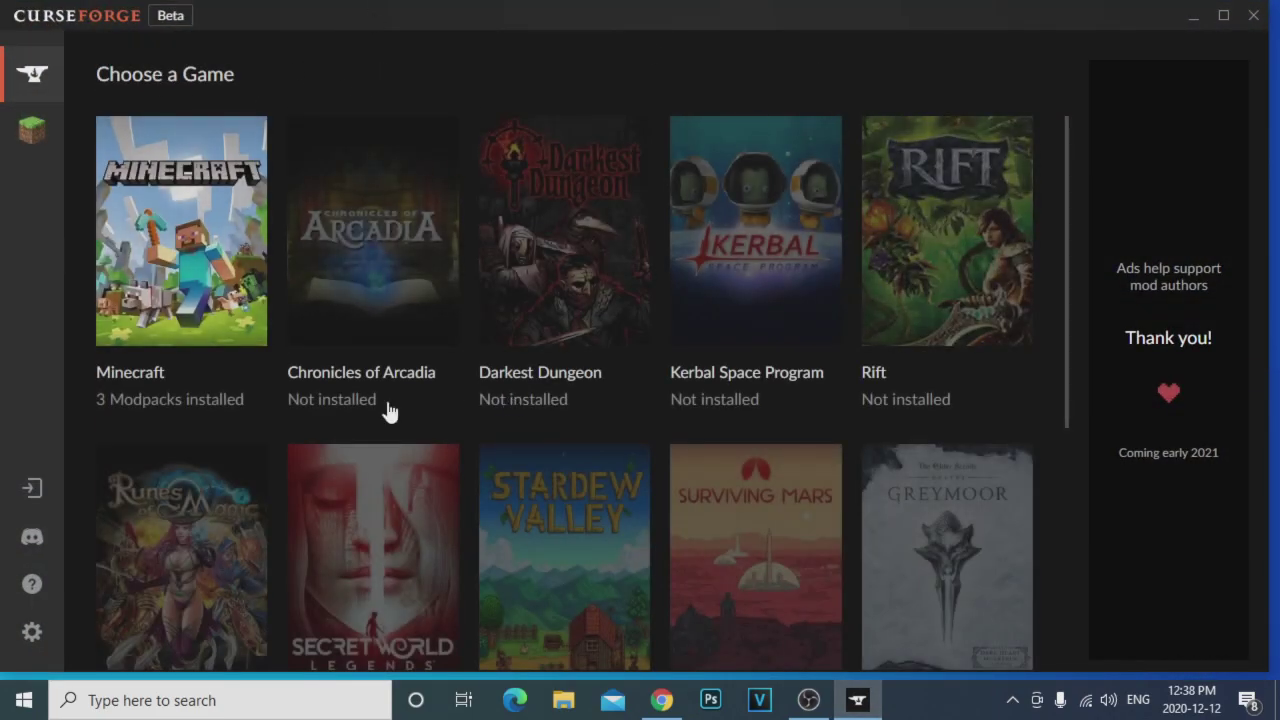
left_click(198, 295)
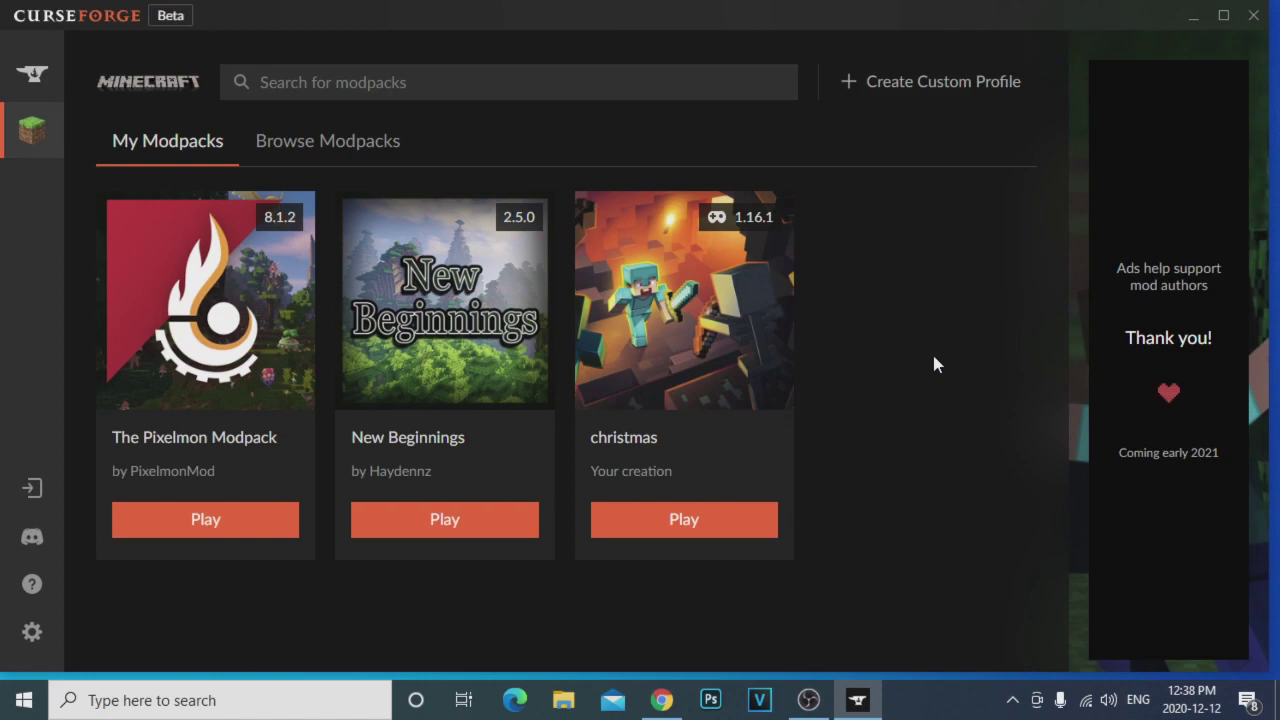
left_click(37, 62)
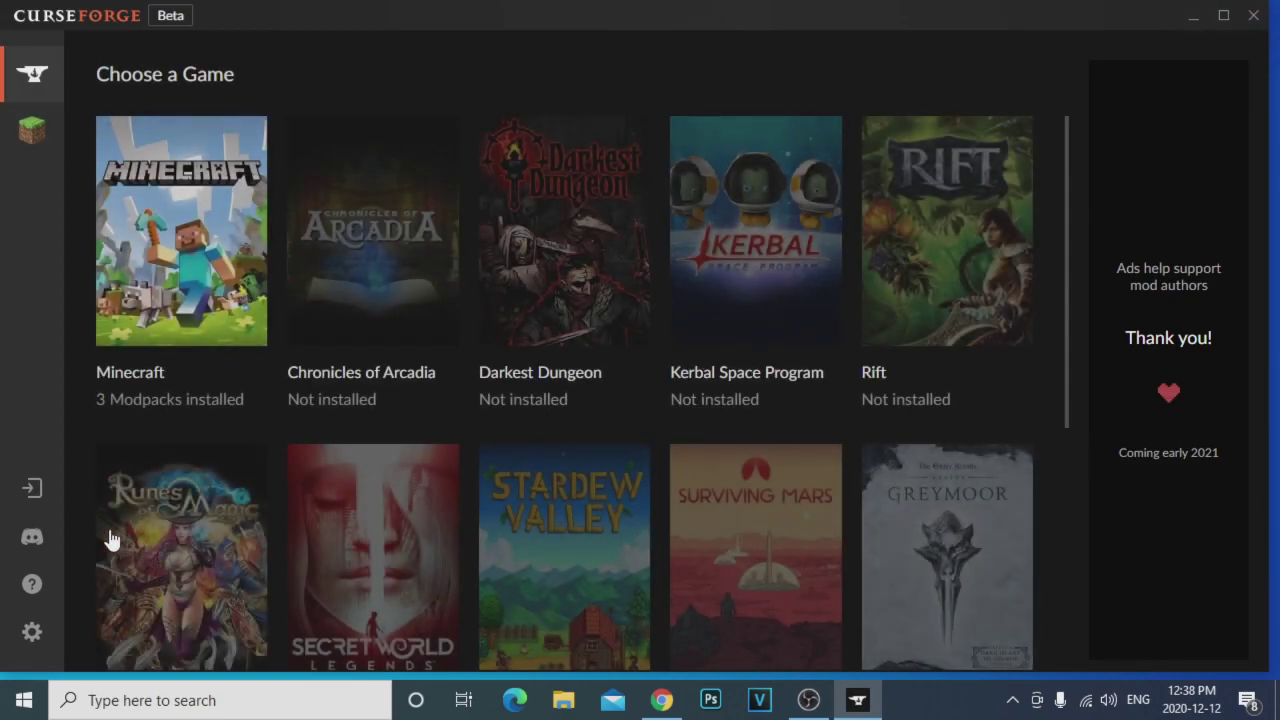
left_click(31, 130)
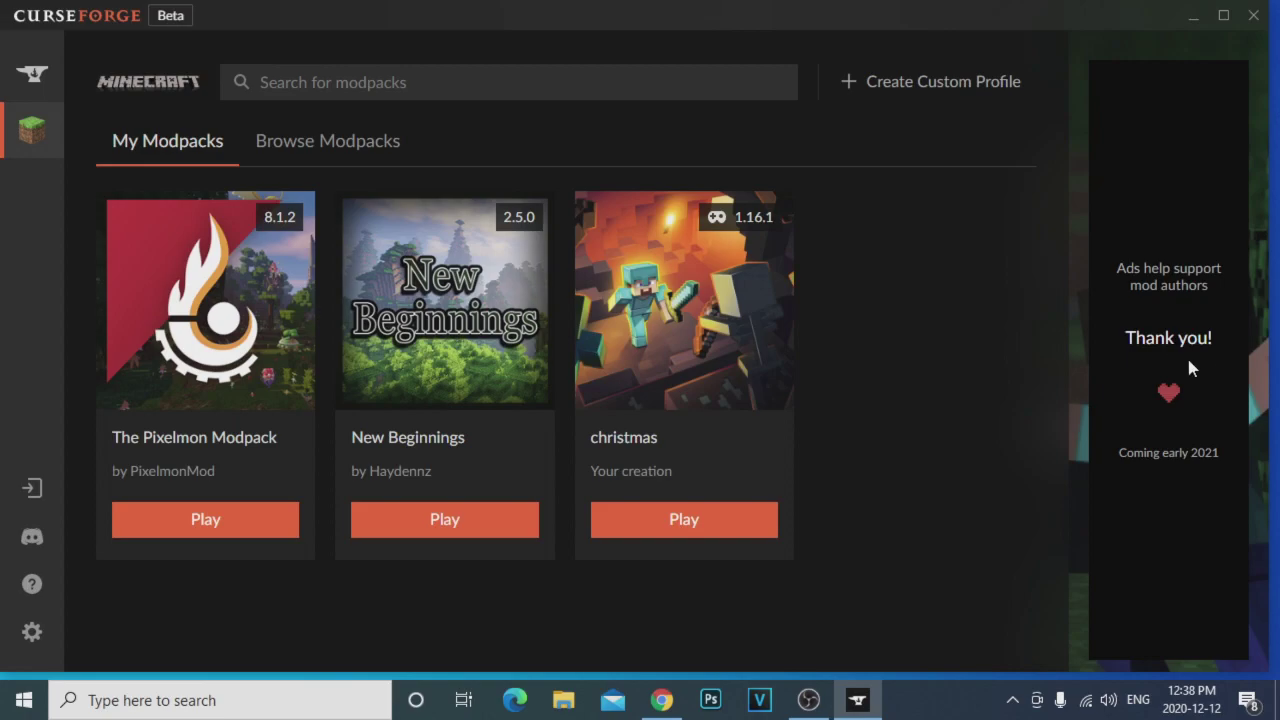
- Switch to the Browse Modpacks catalogue listing featured packs like Valhelsia 2
left_click(354, 149)
left_click(199, 157)
left_click(286, 151)
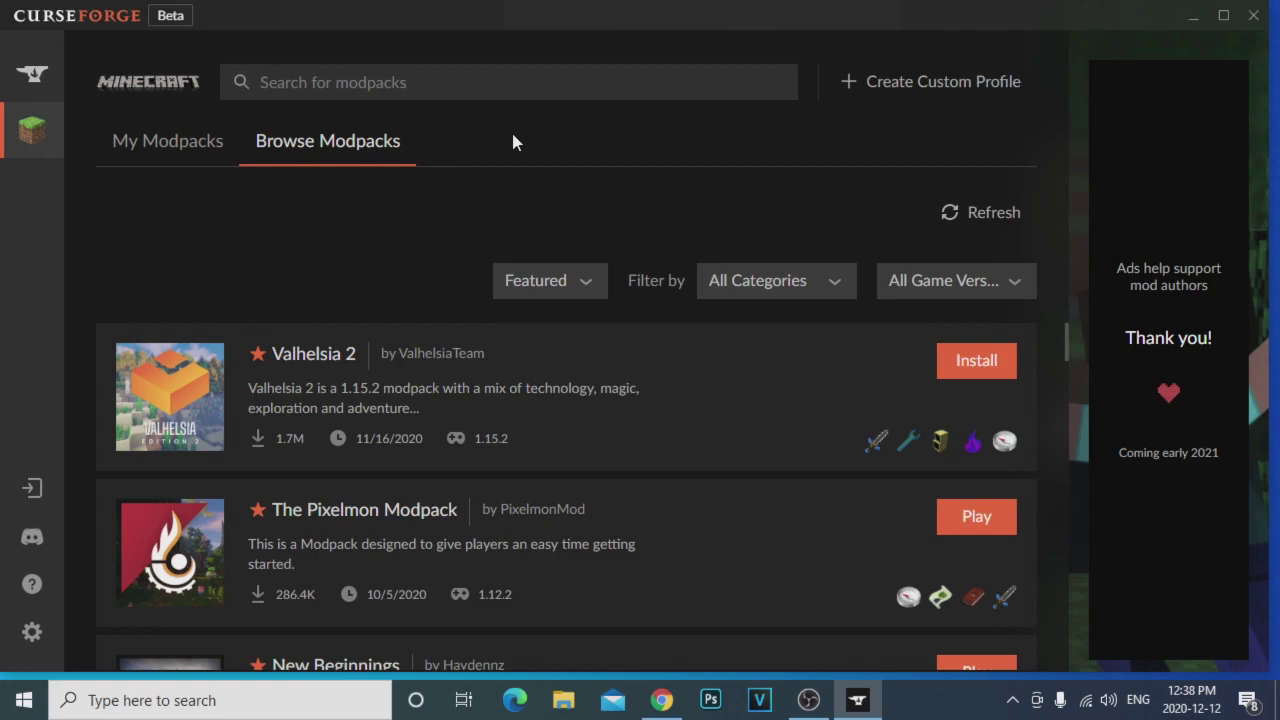
- Scroll the featured modpacks, then return to My Modpacks with Pixelmon, New Beginnings and christmas
scroll(255, 402, "down", 2)
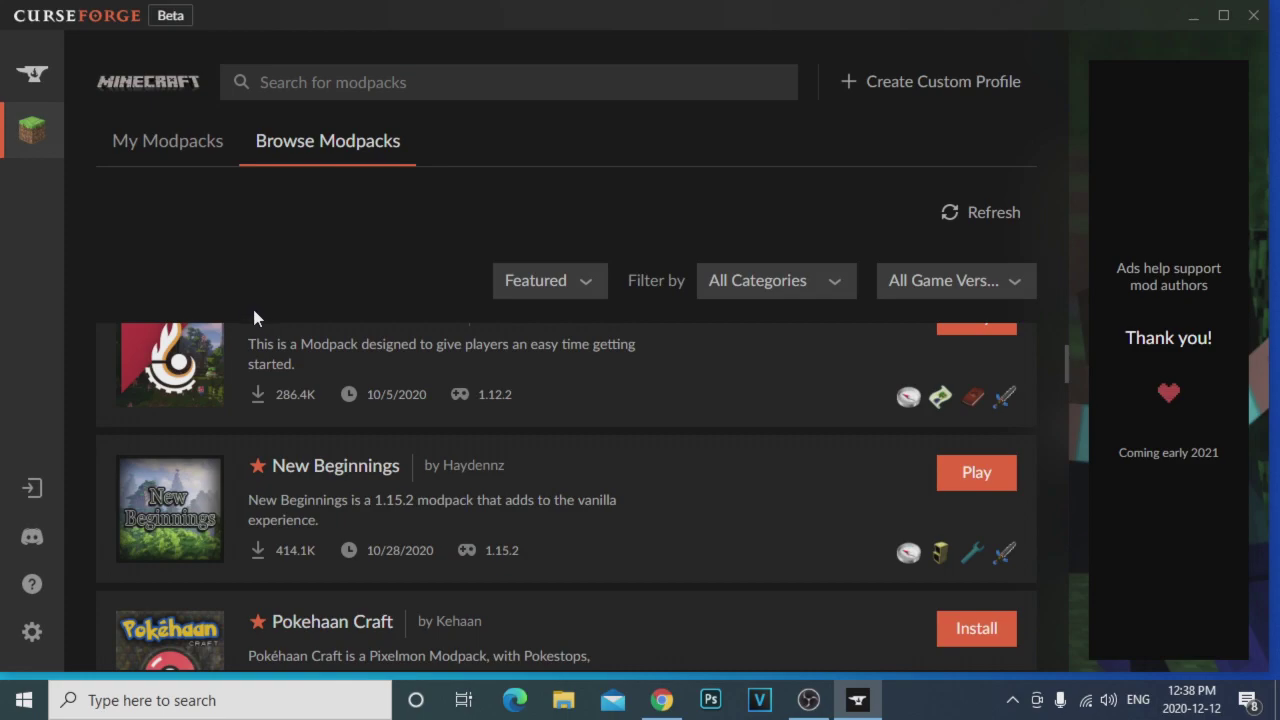
scroll(265, 380, "up", 1)
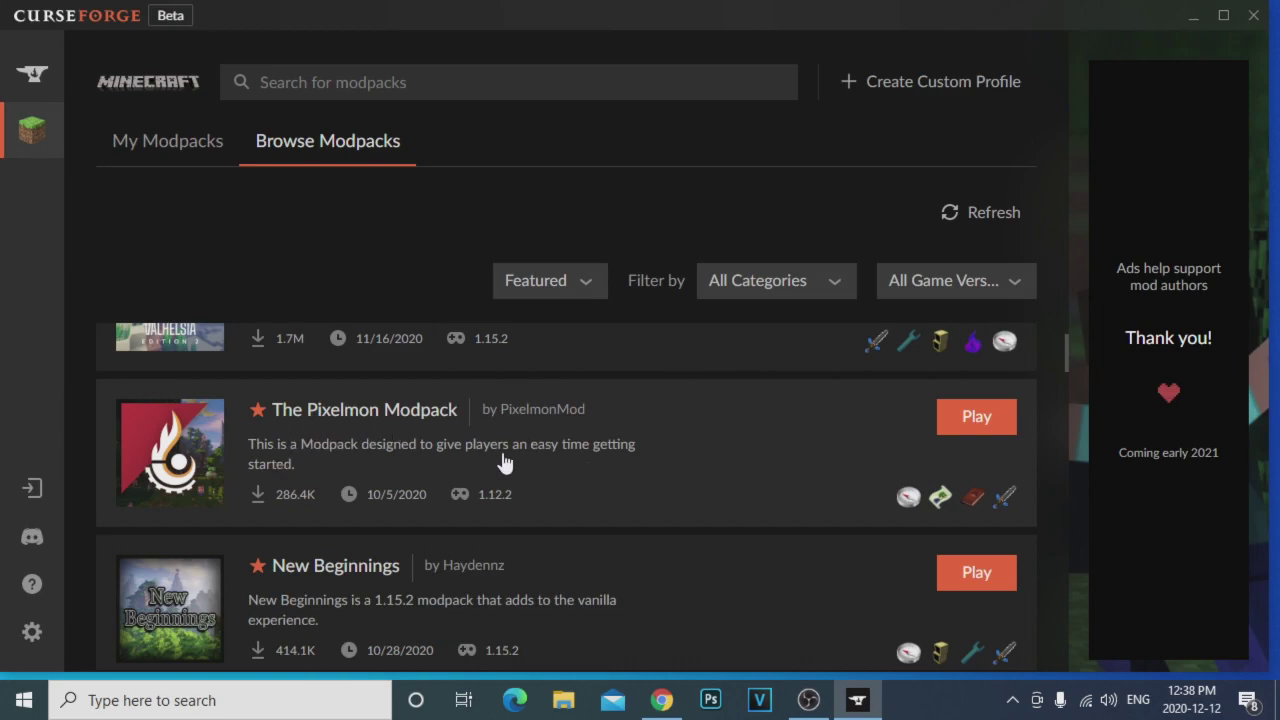
scroll(497, 470, "down", 2)
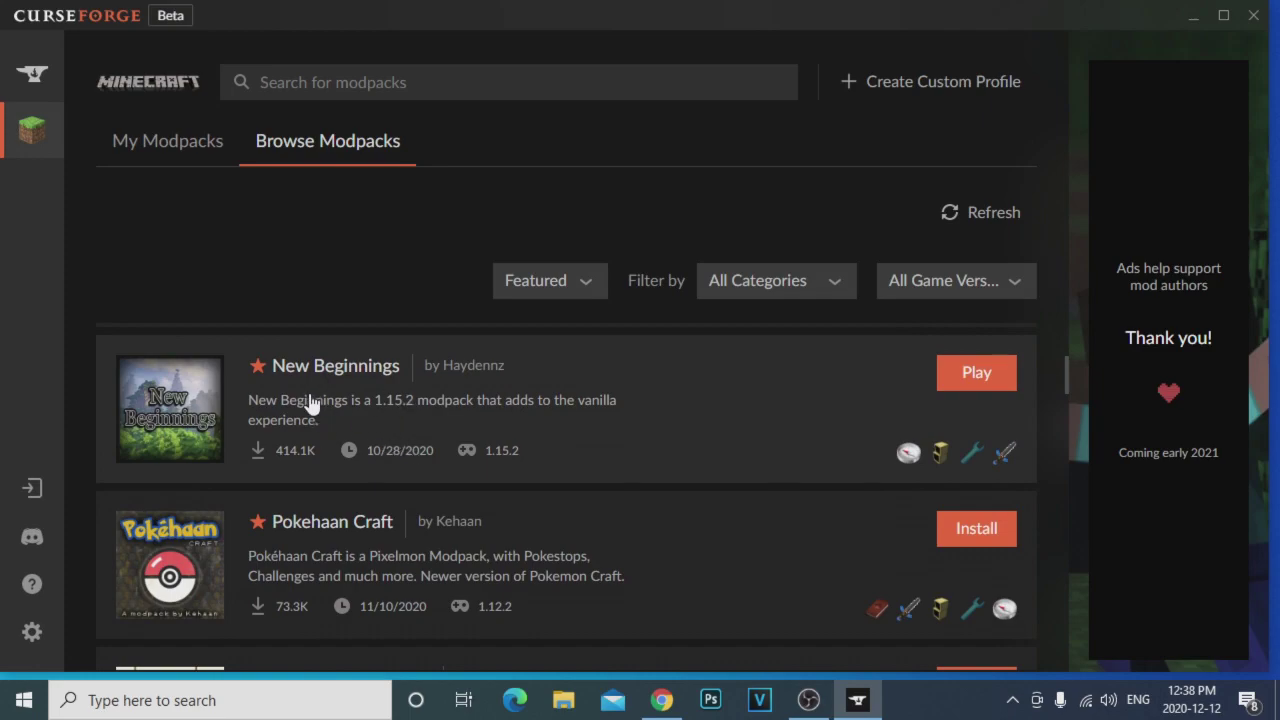
scroll(362, 465, "up", 3)
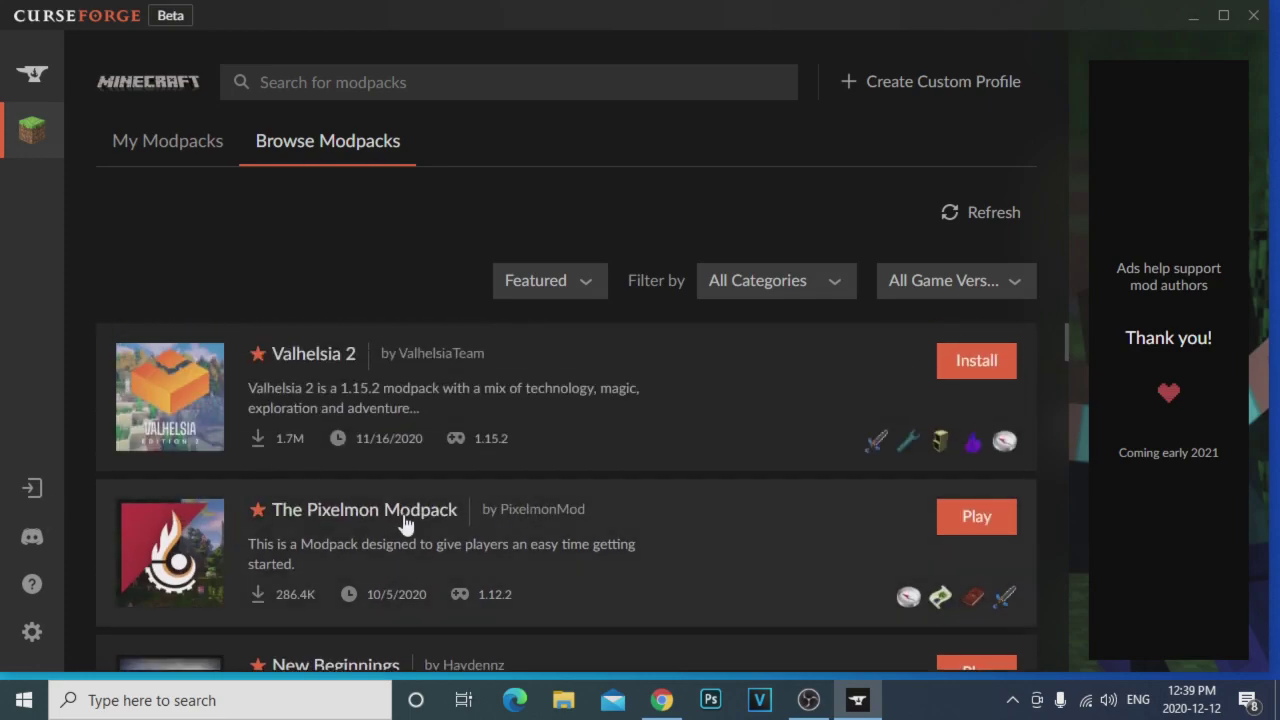
left_click(185, 142)
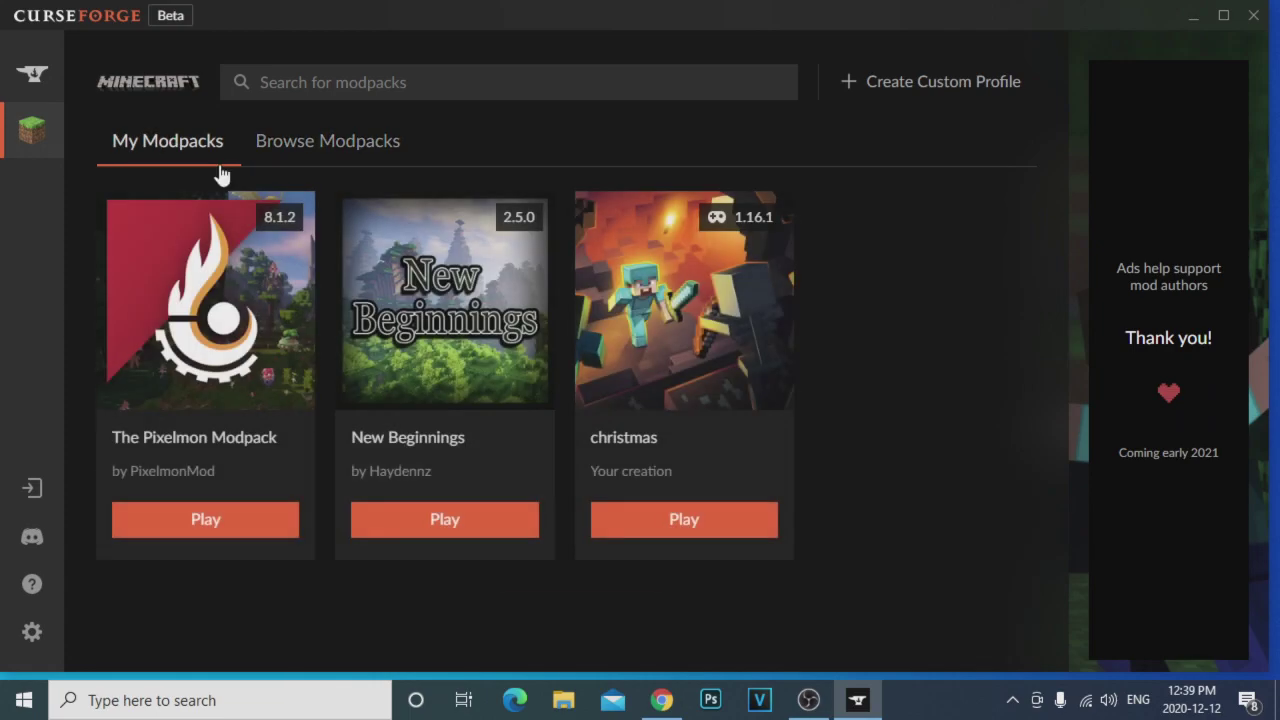
left_click(368, 148)
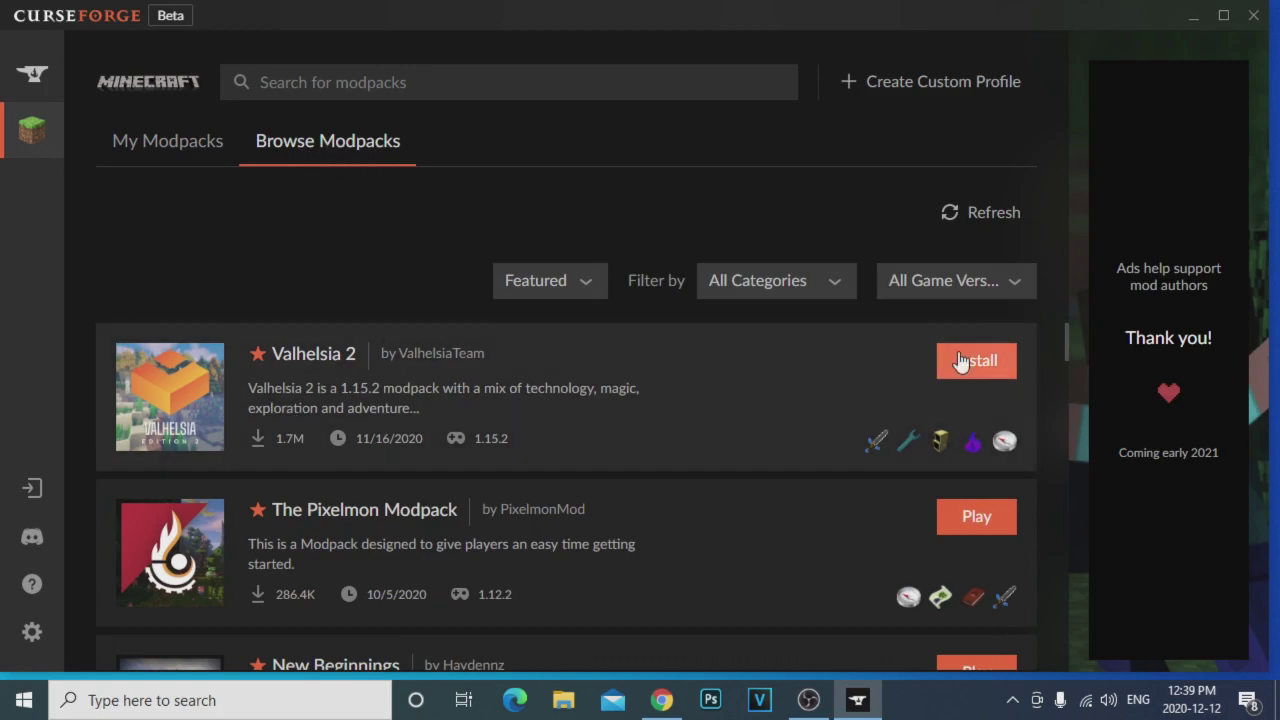
left_click(160, 136)
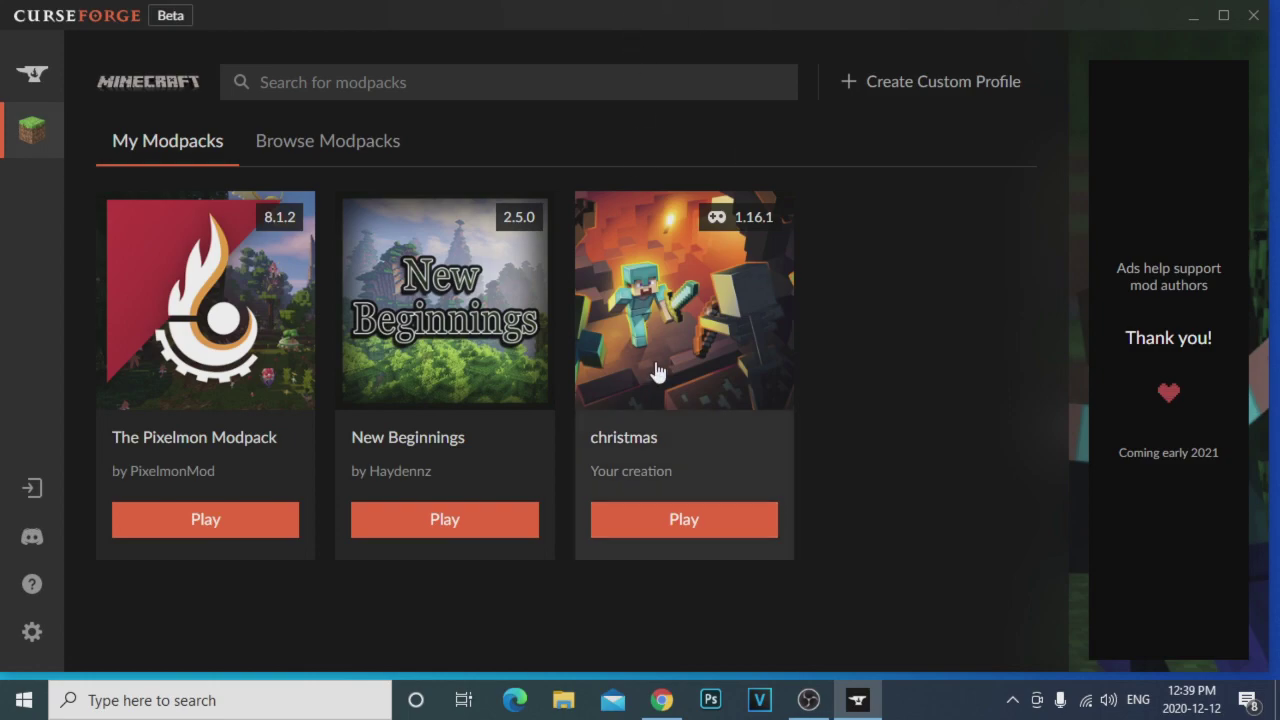
- Look over the christmas profile's installed mods, then open the Create Custom Profile dialog
left_click(640, 456)
scroll(209, 562, "down", 2)
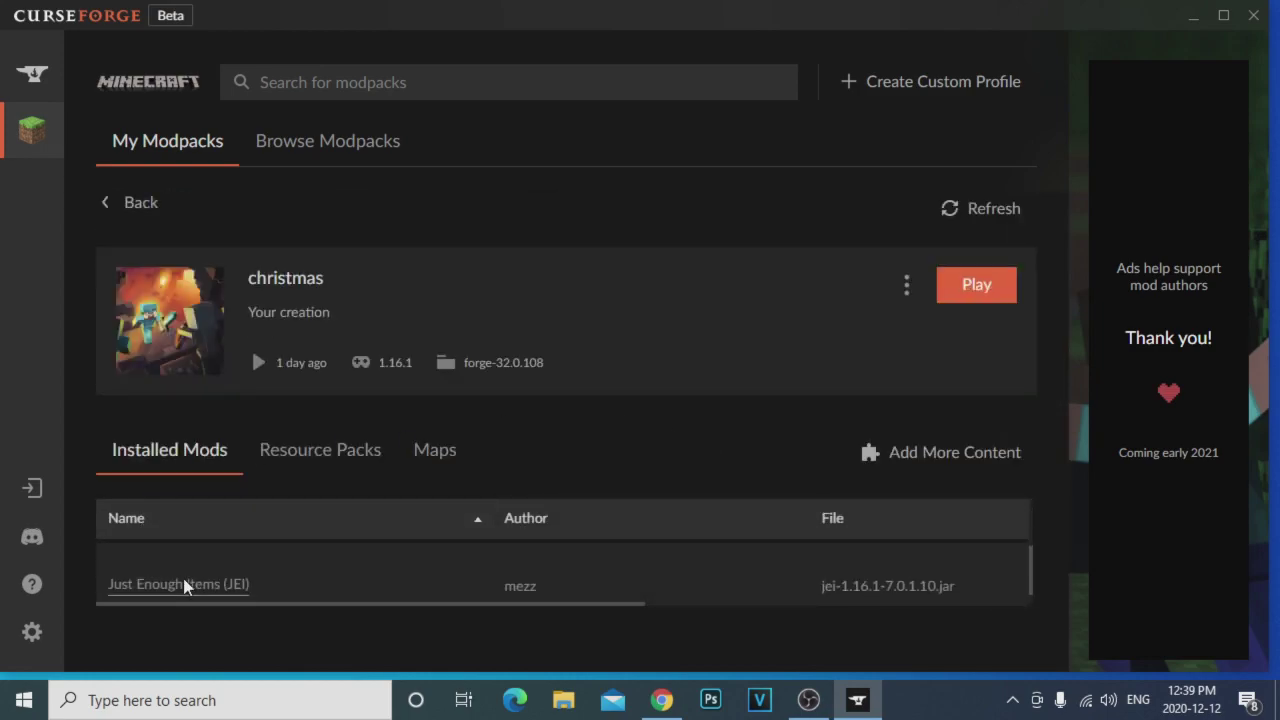
scroll(245, 580, "up", 2)
left_click(120, 204)
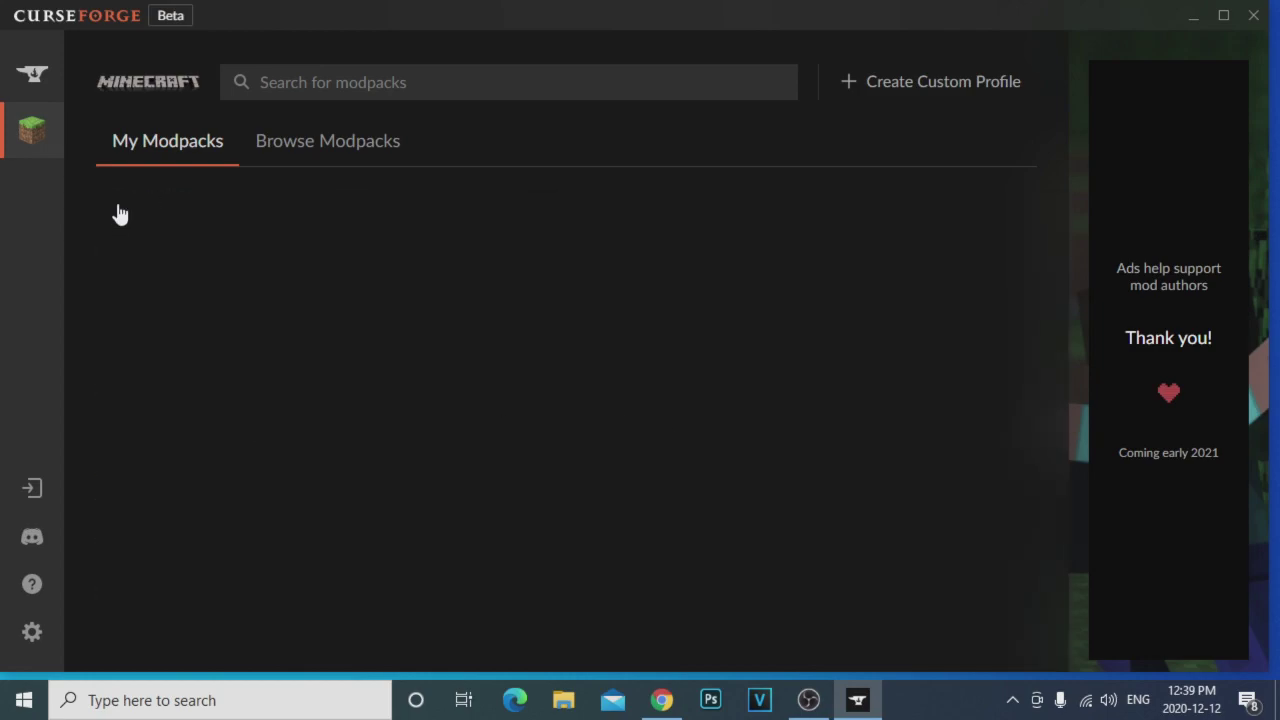
left_click(633, 410)
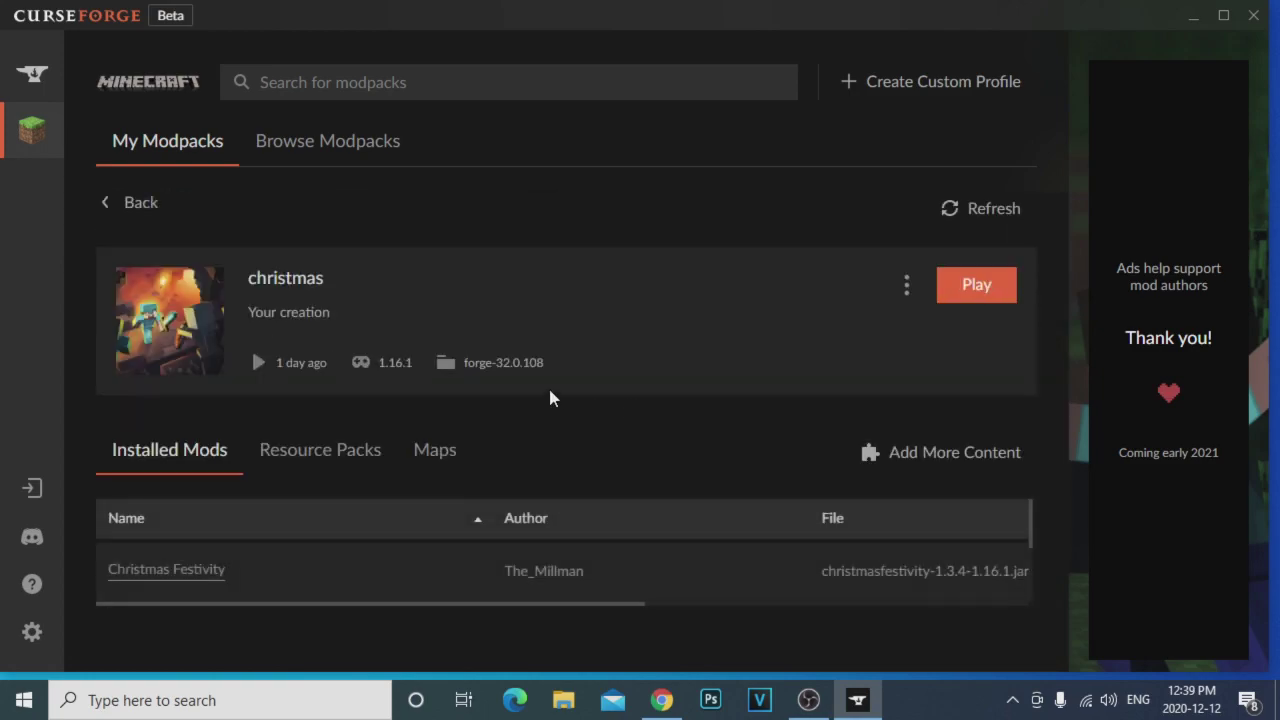
left_click(125, 203)
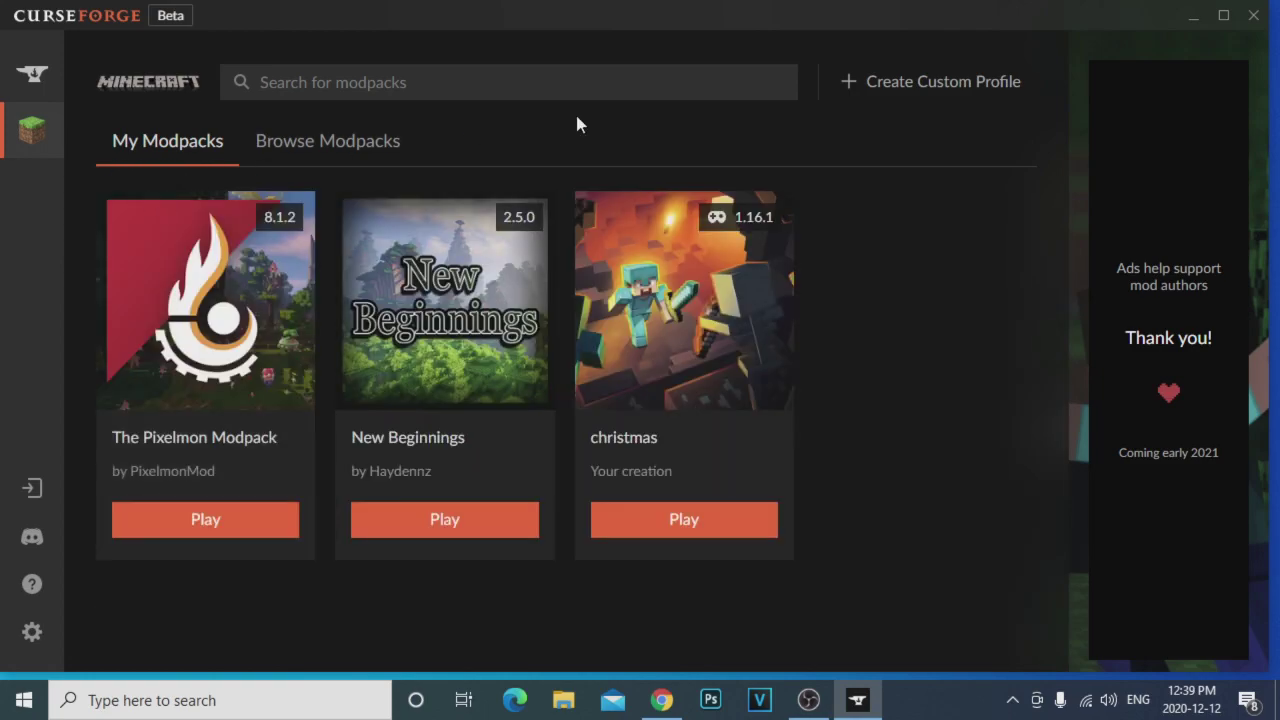
left_click(938, 92)
left_click(530, 258)
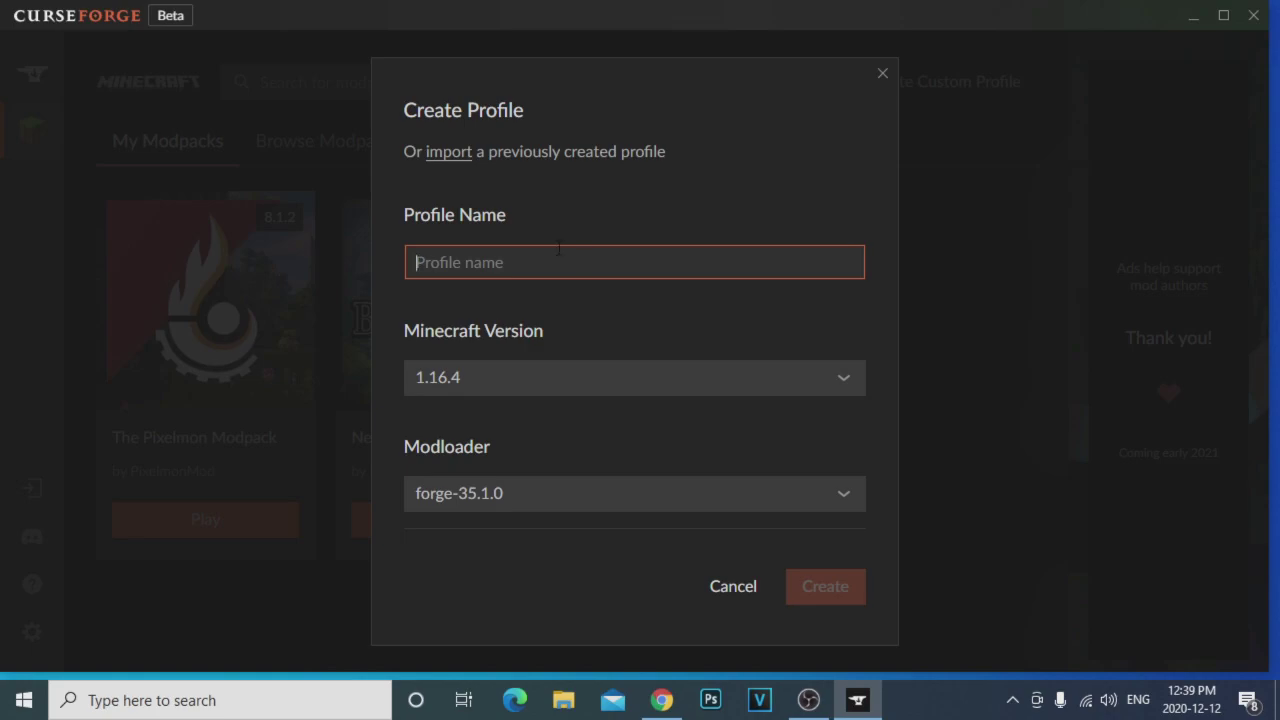
- Name the new profile YT and scroll through the Minecraft version list
type("YT")
left_click(840, 240)
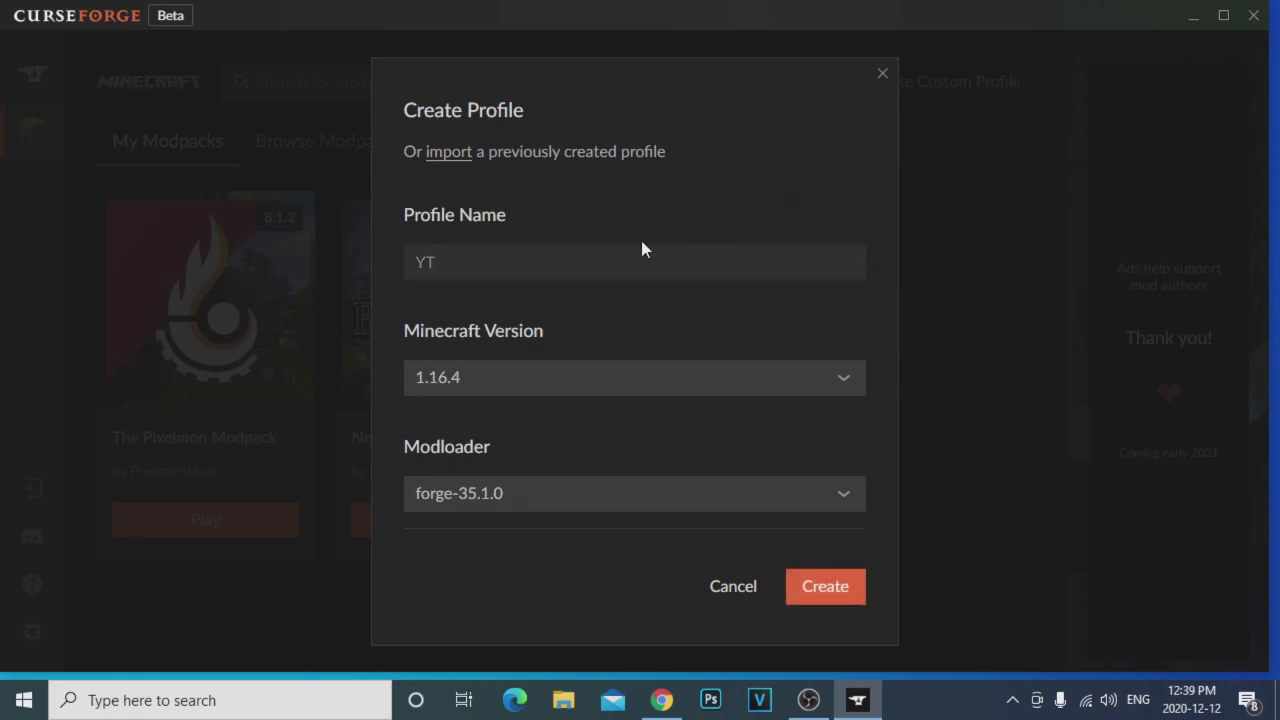
left_click(484, 376)
scroll(515, 435, "down", 5)
scroll(514, 435, "down", 10)
scroll(491, 478, "up", 5)
scroll(486, 472, "down", 5)
scroll(484, 493, "up", 3)
scroll(484, 498, "up", 8)
scroll(472, 446, "up", 8)
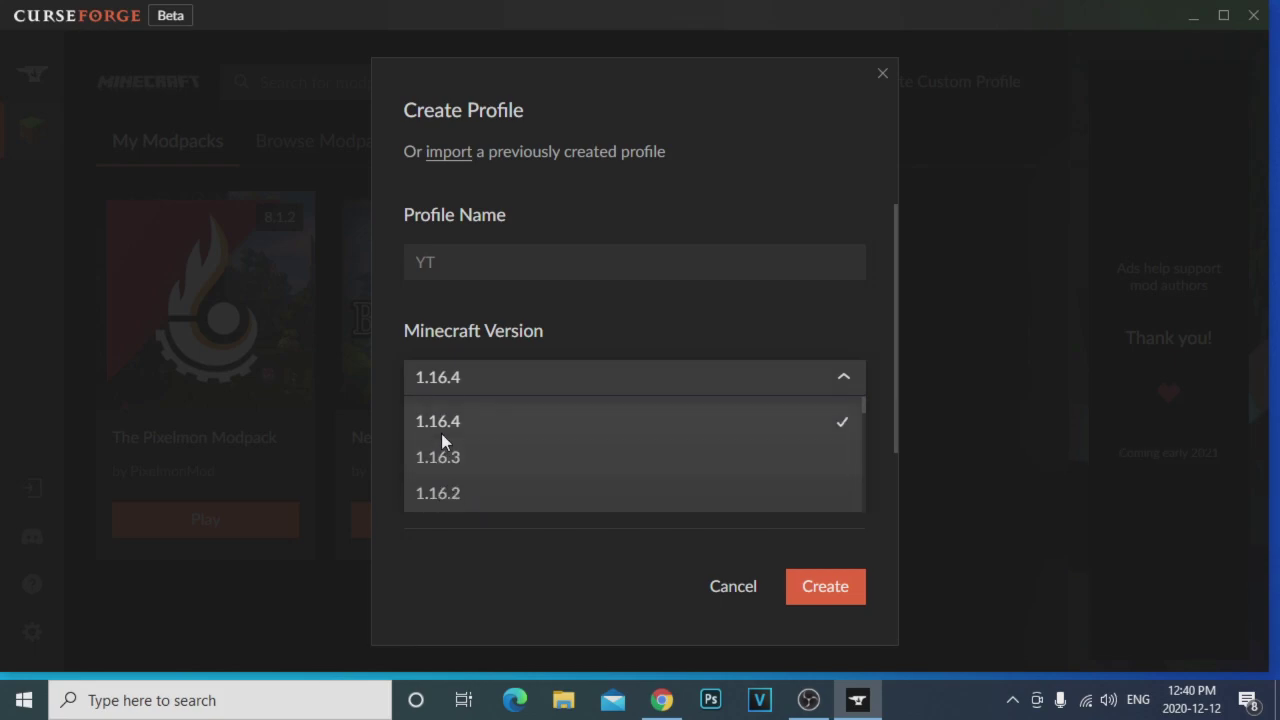
scroll(430, 430, "down", 1)
- Choose Minecraft 1.15.2 with forge-31.2.0 and create the YT profile
left_click(450, 452)
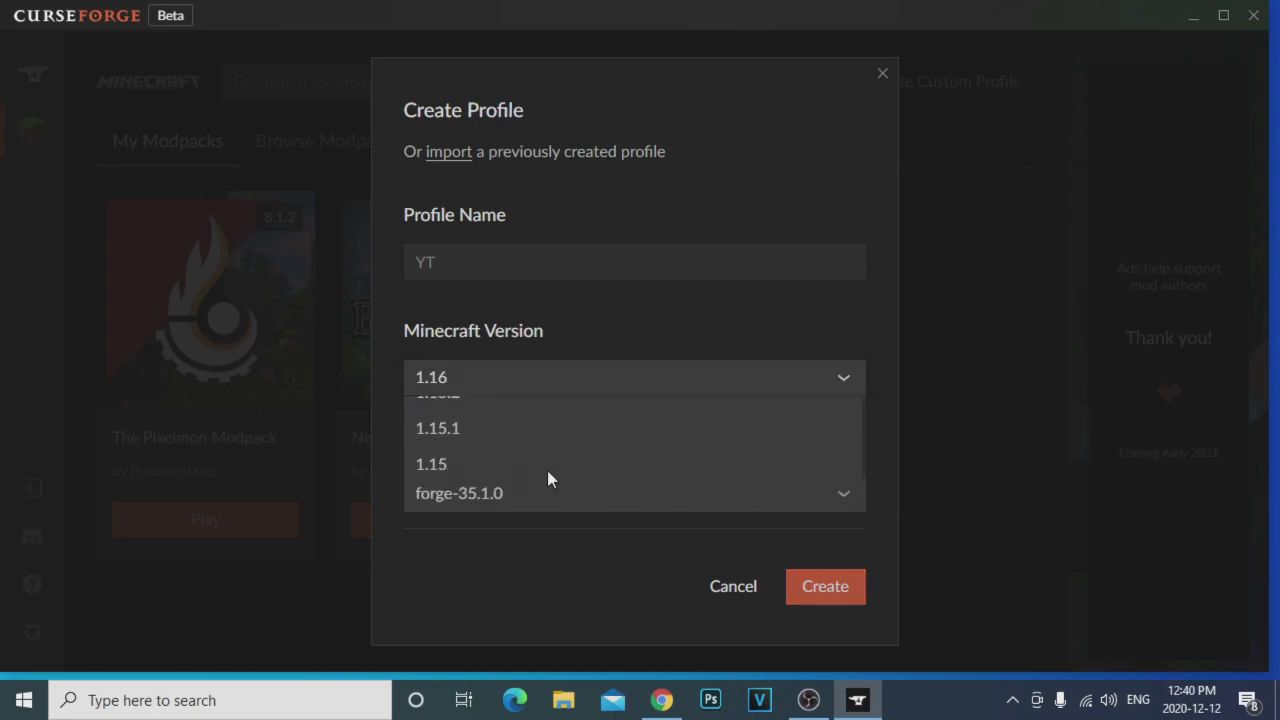
left_click(495, 380)
left_click(480, 492)
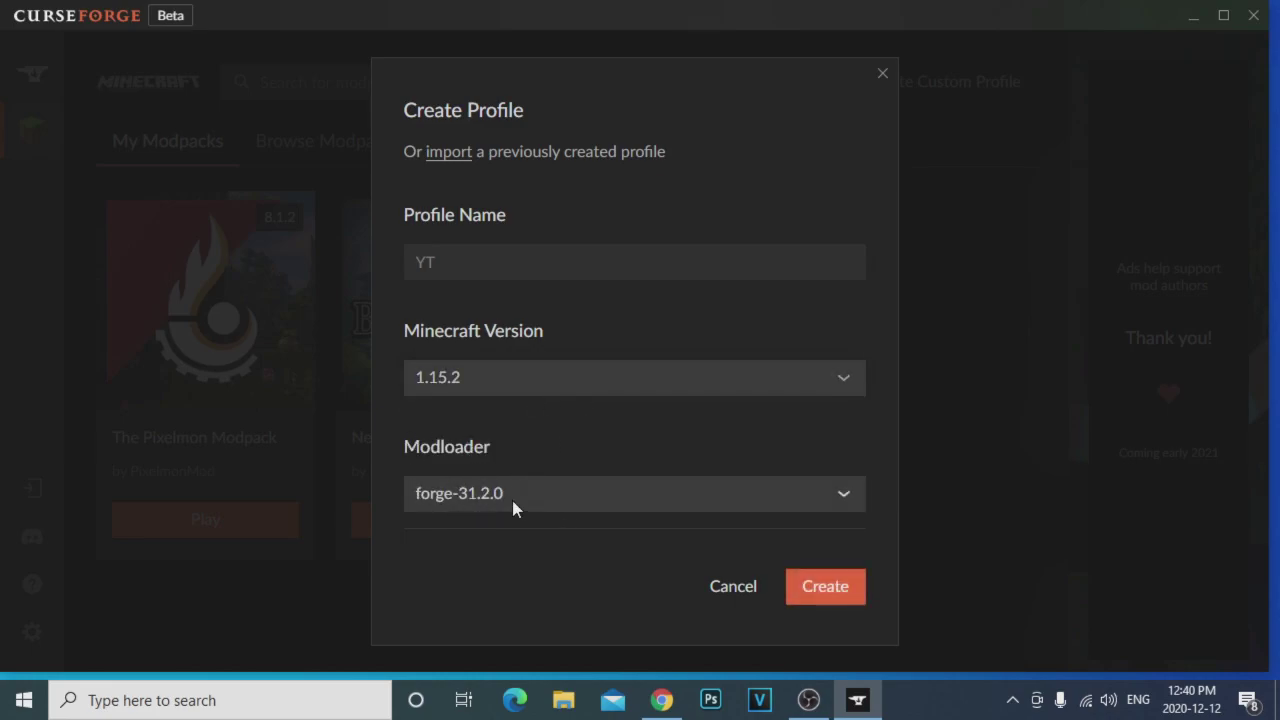
left_click(824, 588)
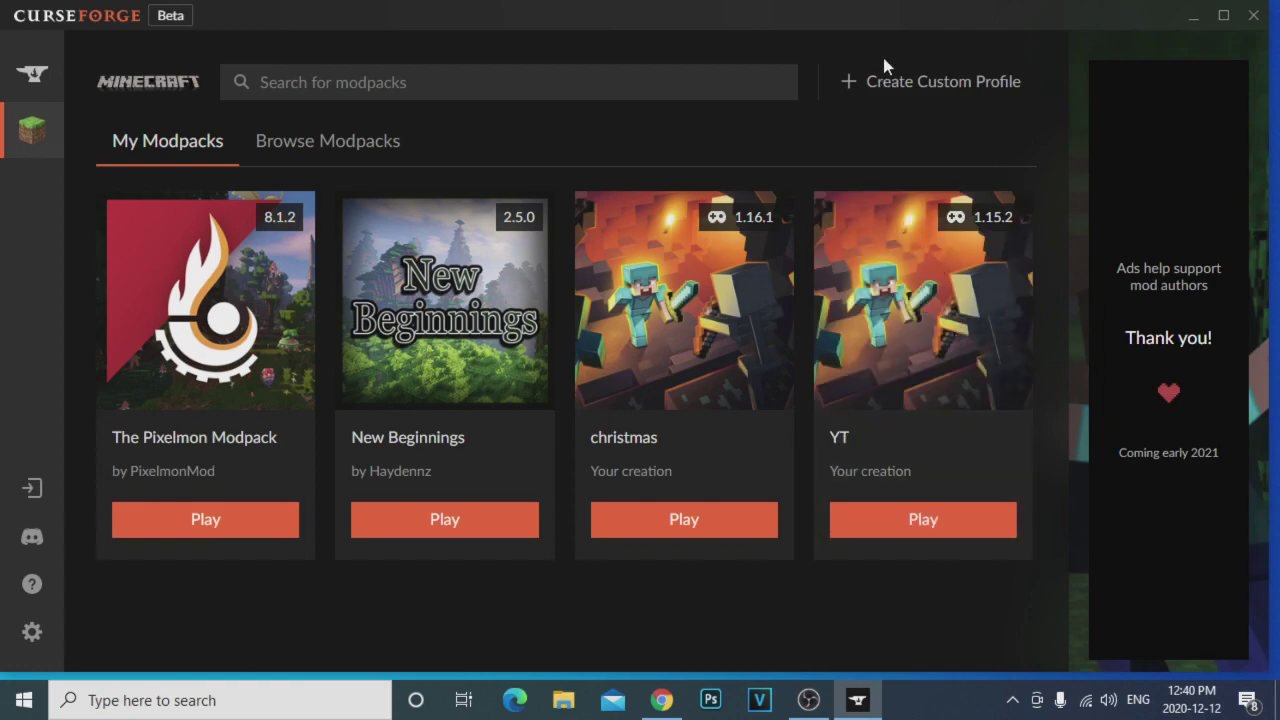
- Open the YT profile and check its Resource Packs, Maps and Installed Mods tabs
left_click(893, 310)
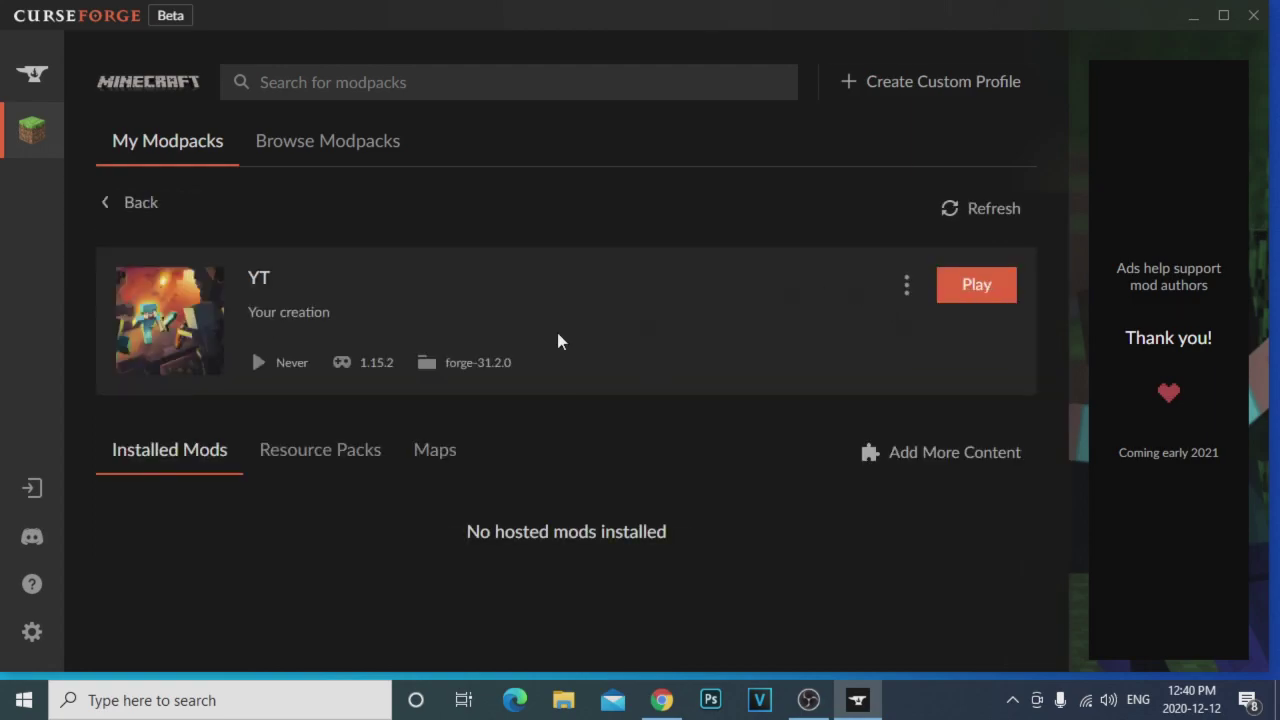
left_click(333, 447)
left_click(185, 450)
left_click(320, 452)
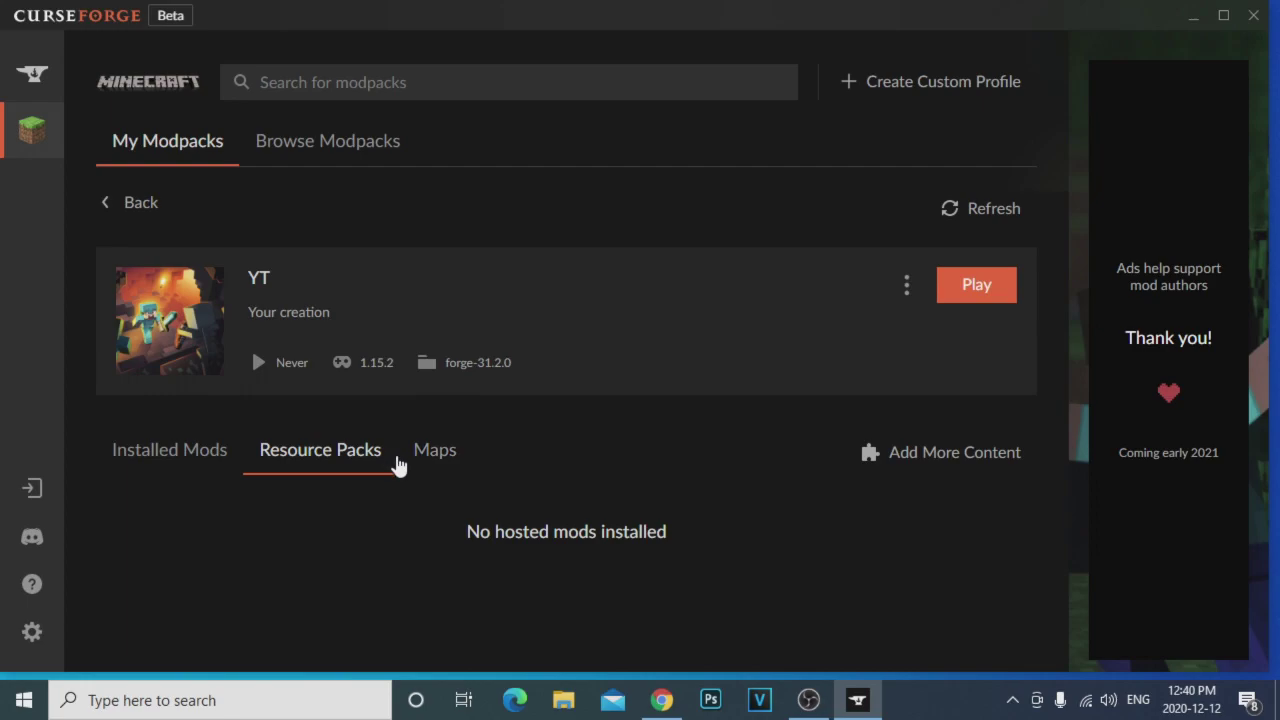
left_click(429, 470)
left_click(320, 452)
left_click(190, 482)
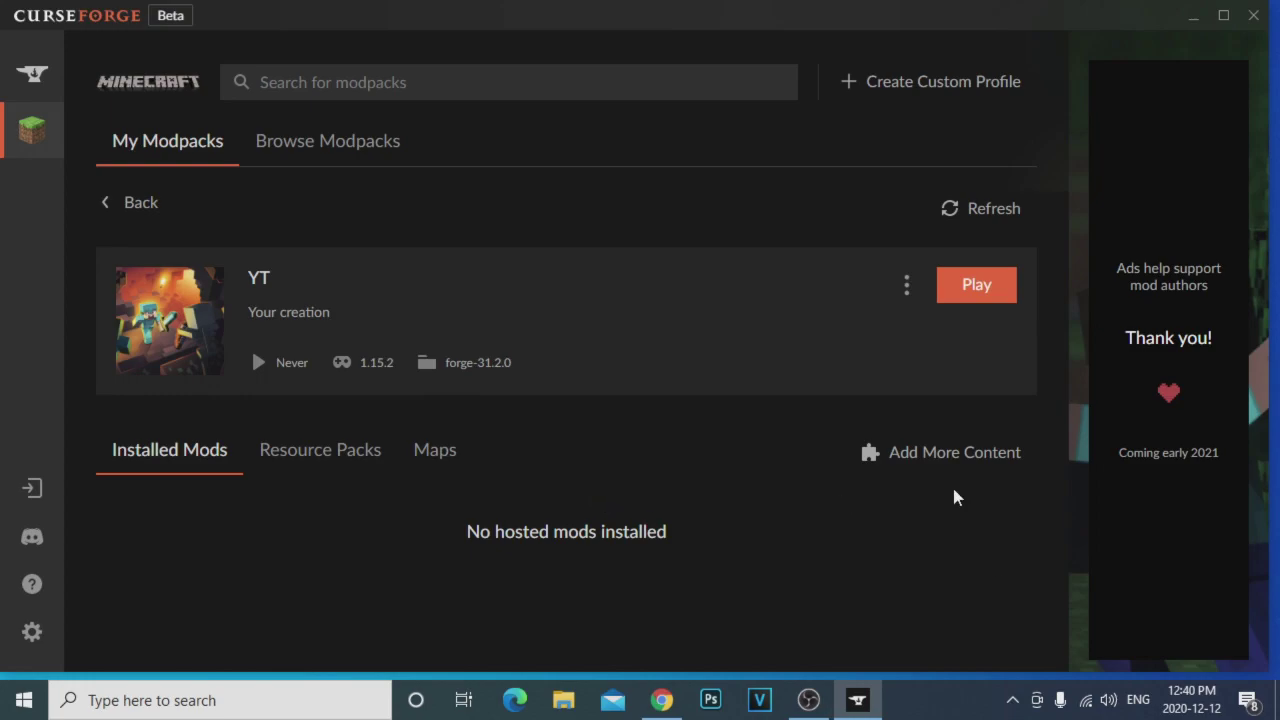
- Browse YT's featured 1.15.2 mods like JEI and JourneyMap, then open the Featured sort dropdown
left_click(940, 452)
scroll(414, 430, "down", 5)
scroll(420, 528, "down", 8)
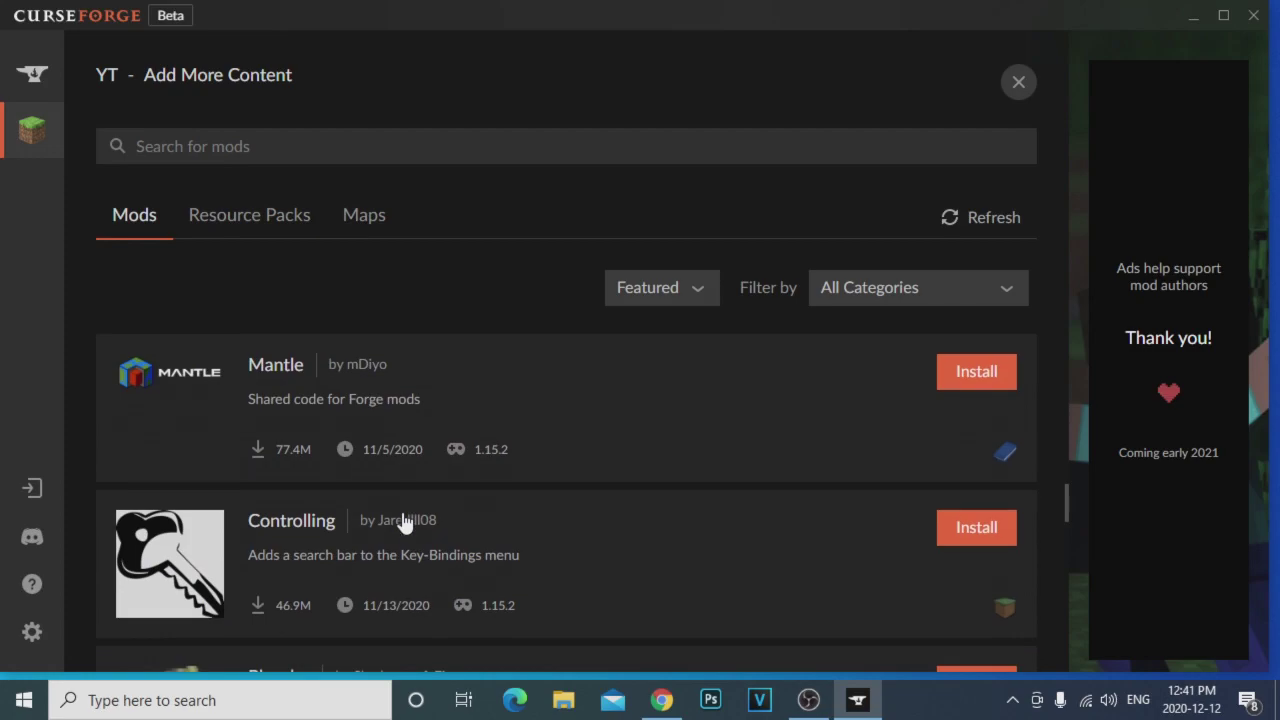
scroll(405, 524, "down", 4)
scroll(405, 524, "down", 6)
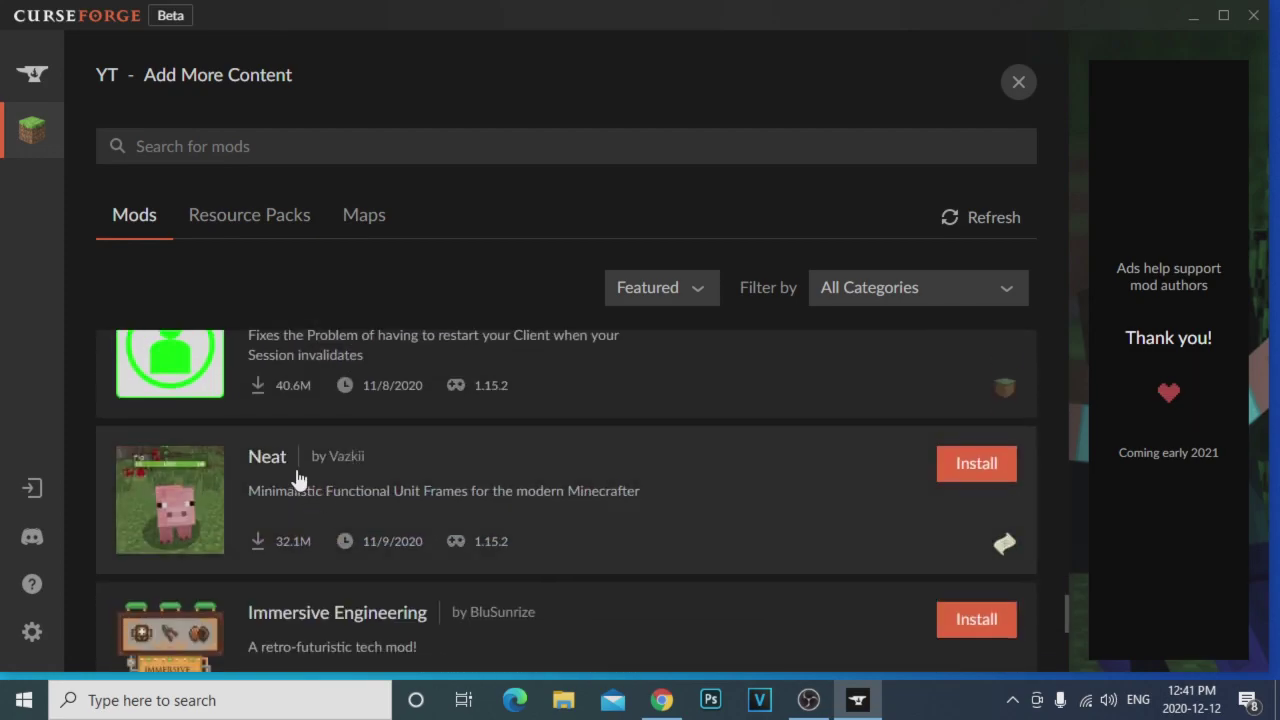
scroll(297, 479, "down", 6)
scroll(300, 478, "down", 4)
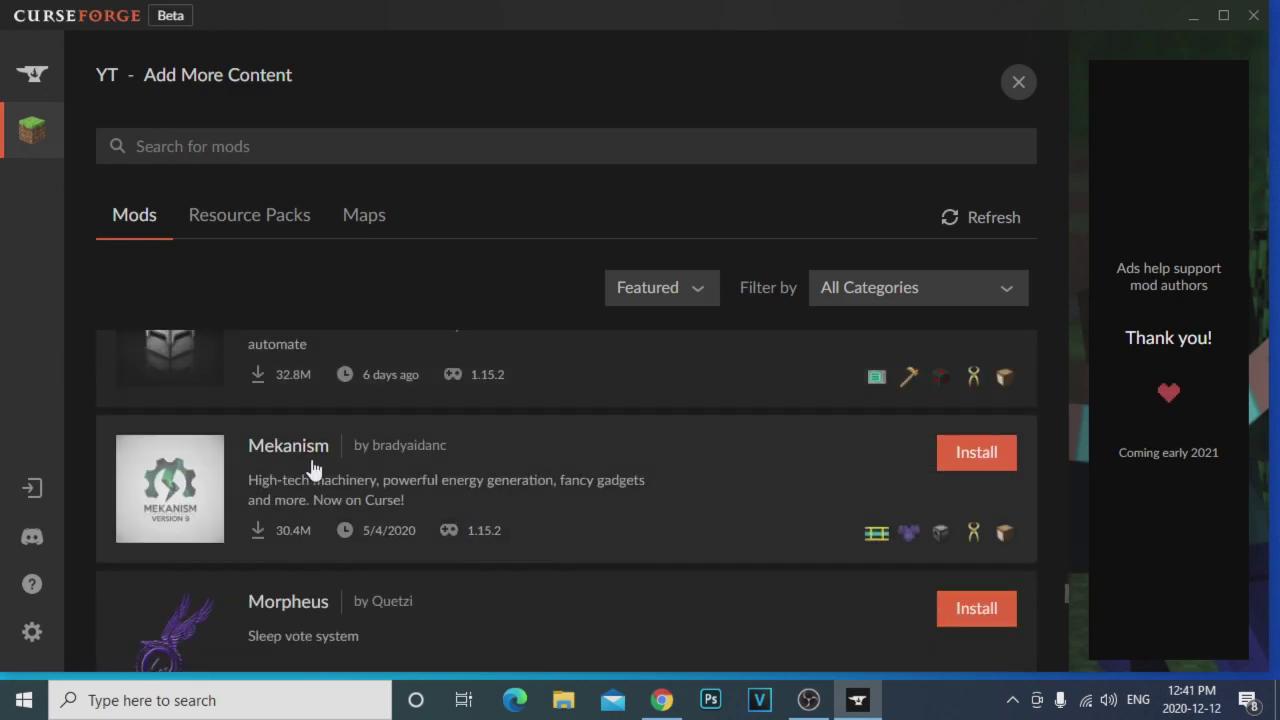
scroll(520, 523, "up", 15)
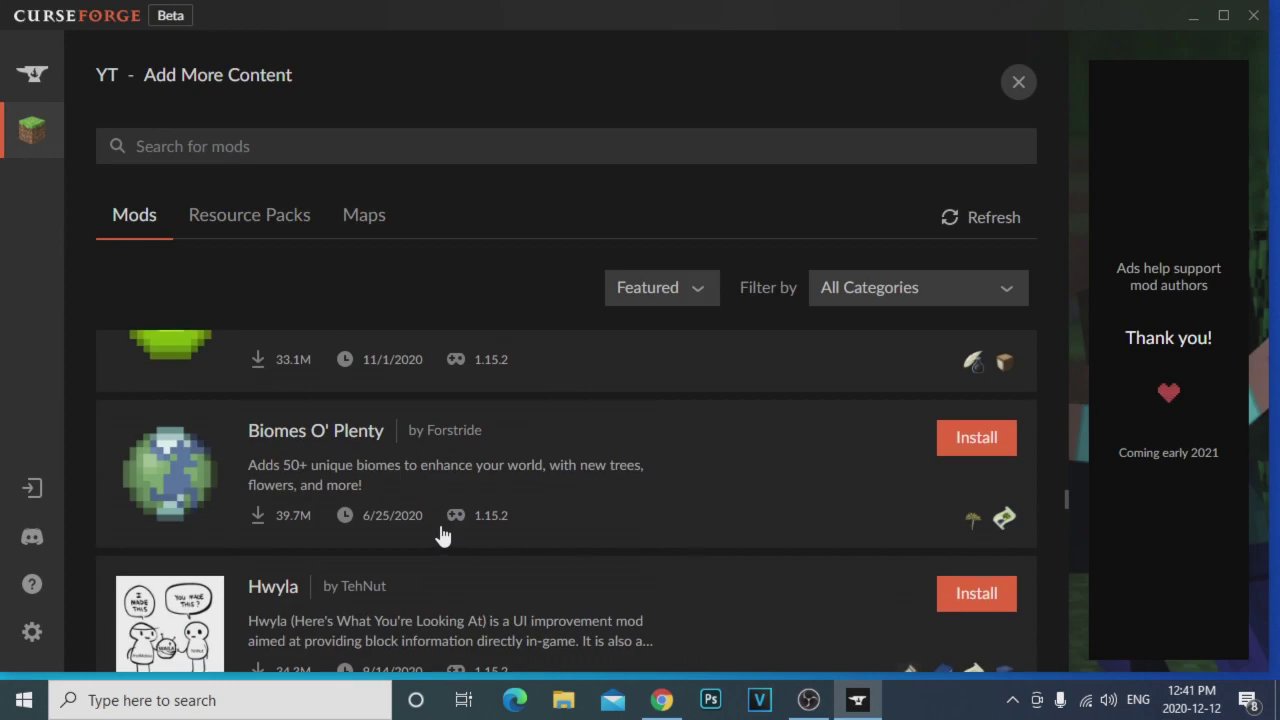
scroll(549, 523, "up", 6)
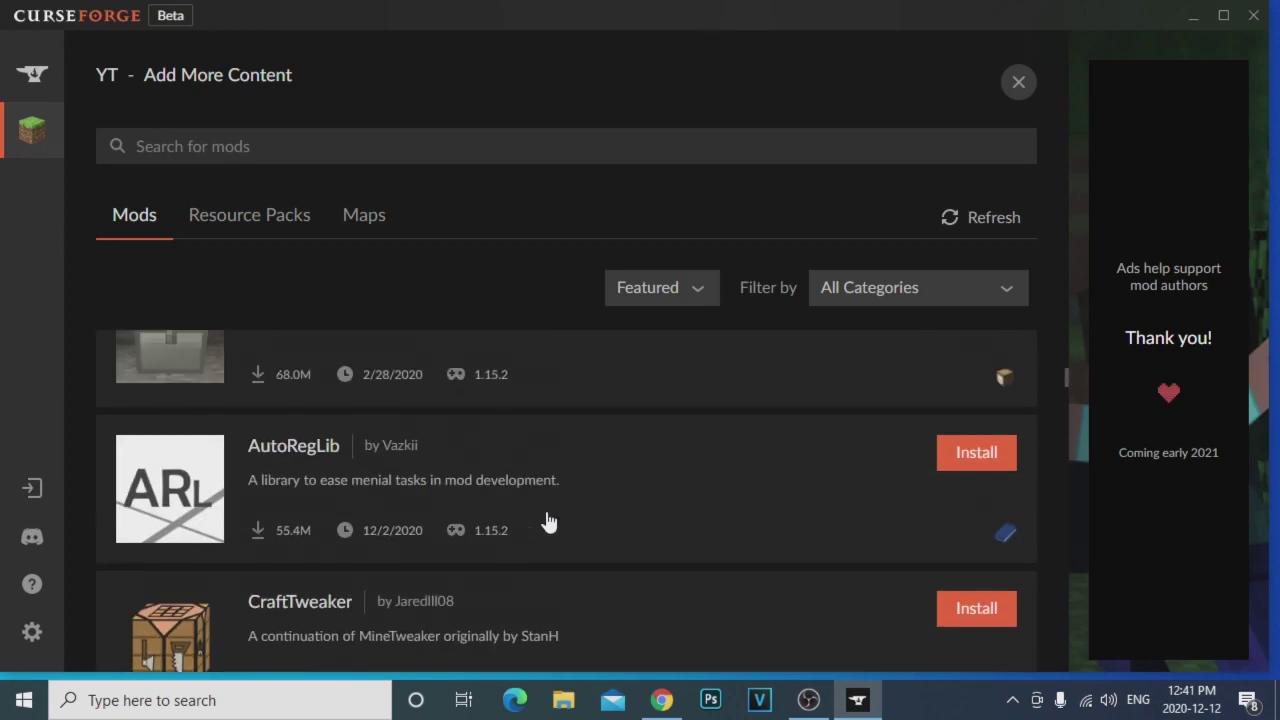
scroll(549, 523, "up", 5)
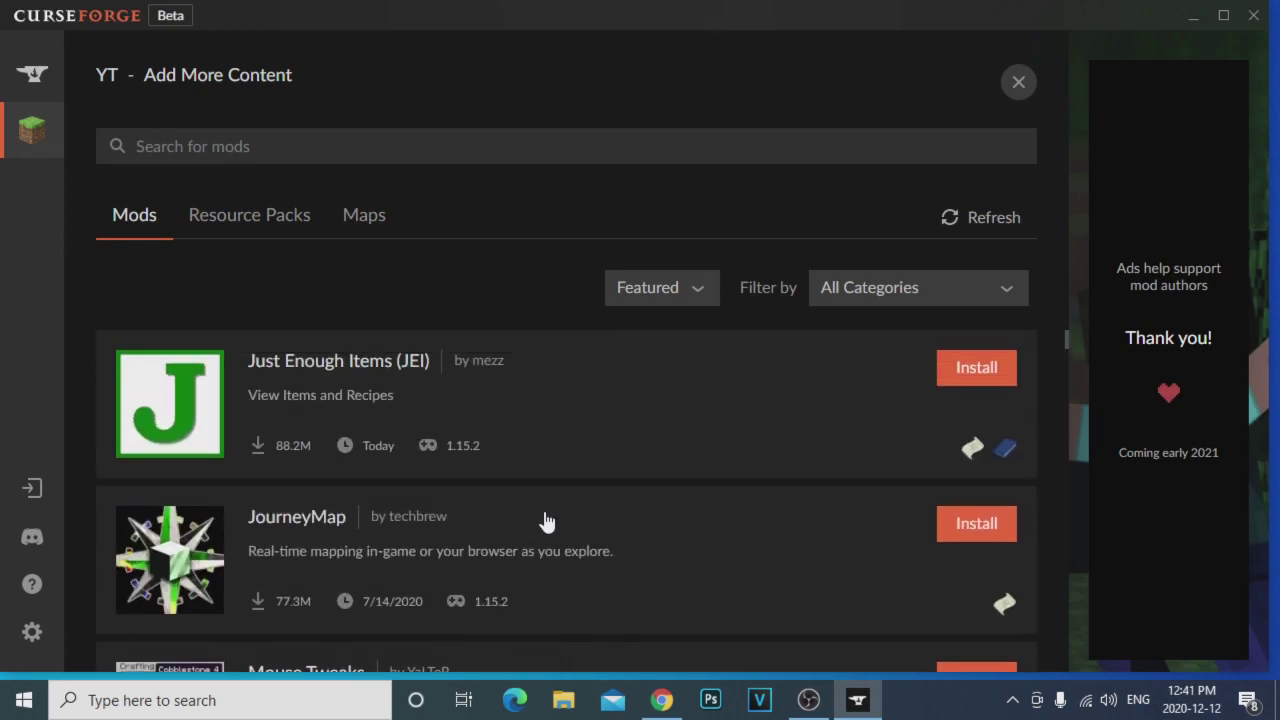
left_click(648, 288)
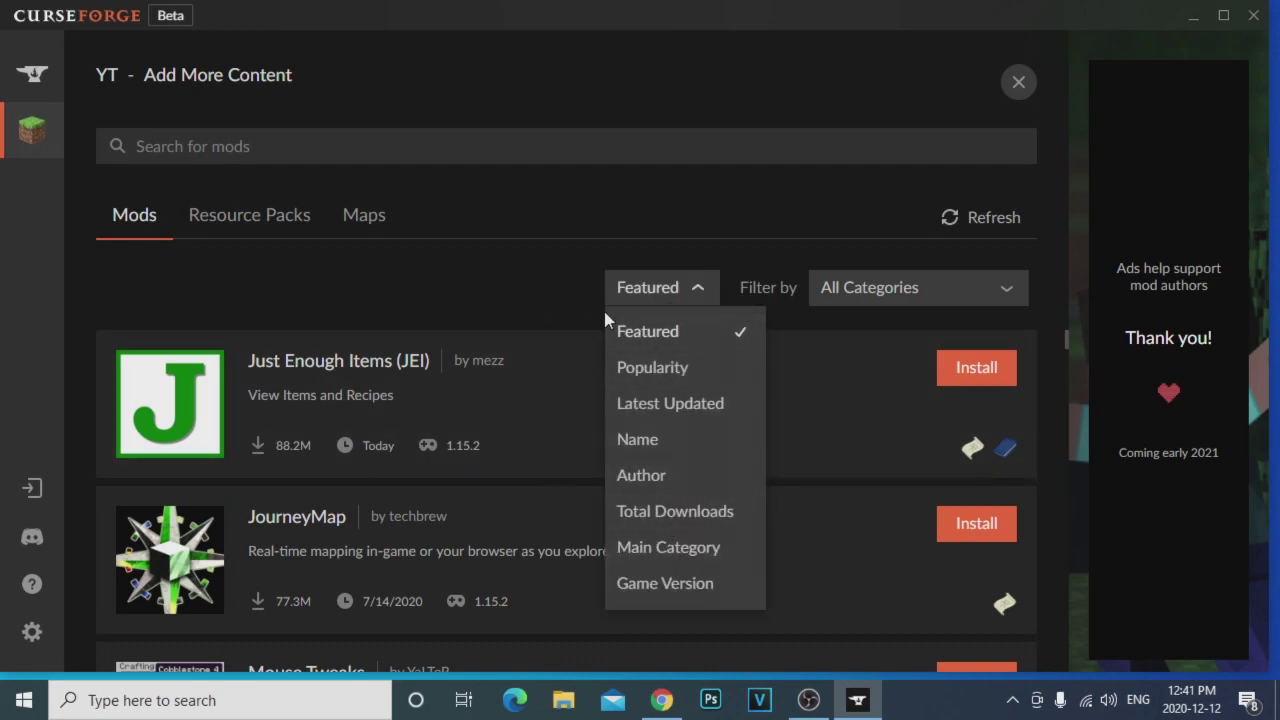
- Sort the YT mod browser by Popularity and scroll through the results
left_click(655, 366)
scroll(251, 443, "down", 2)
scroll(371, 491, "up", 1)
scroll(367, 476, "down", 2)
scroll(367, 476, "down", 2)
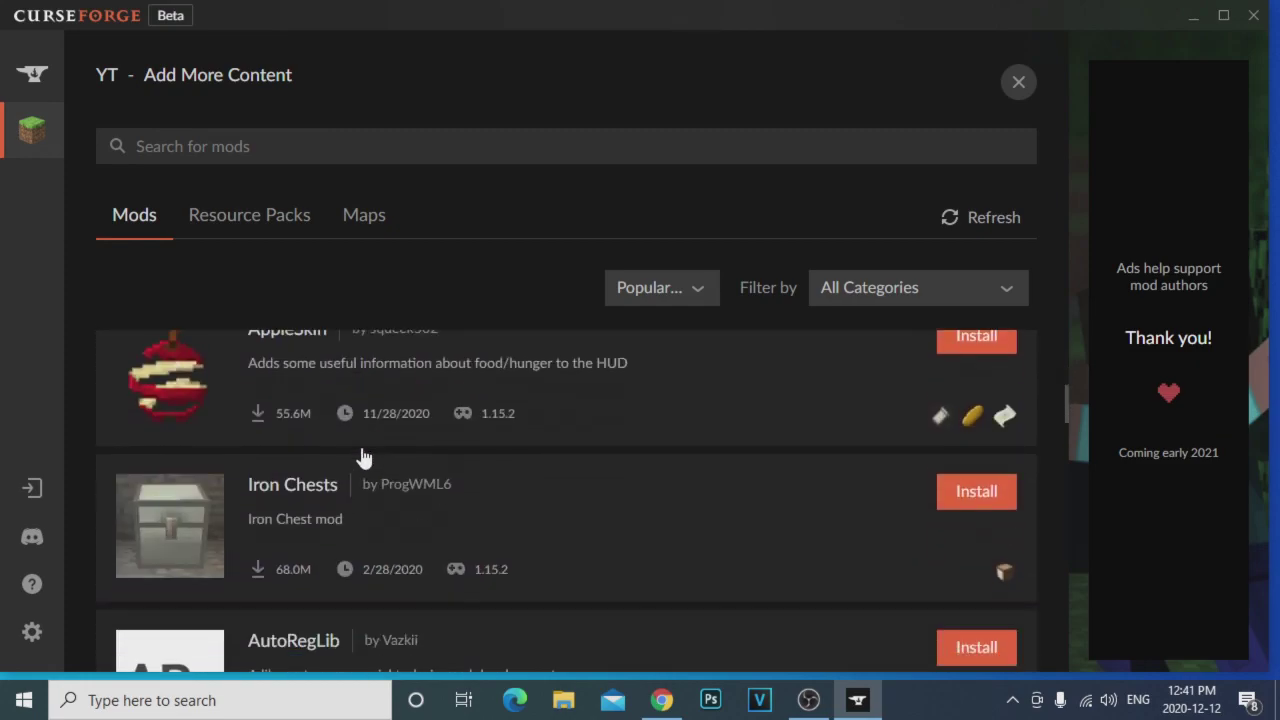
scroll(418, 490, "down", 2)
- Filter the mod list to the Farming category and browse it
left_click(918, 287)
scroll(950, 454, "down", 2)
scroll(928, 562, "down", 2)
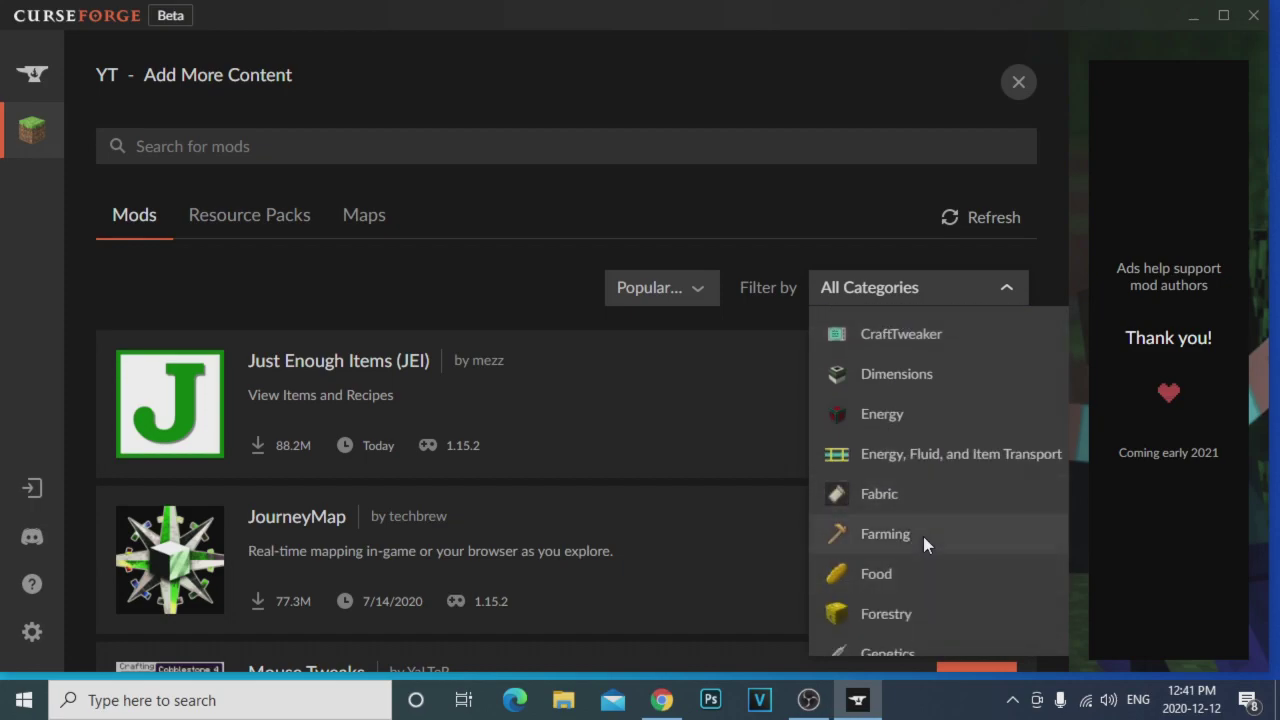
left_click(884, 534)
scroll(566, 517, "down", 1)
scroll(347, 395, "up", 1)
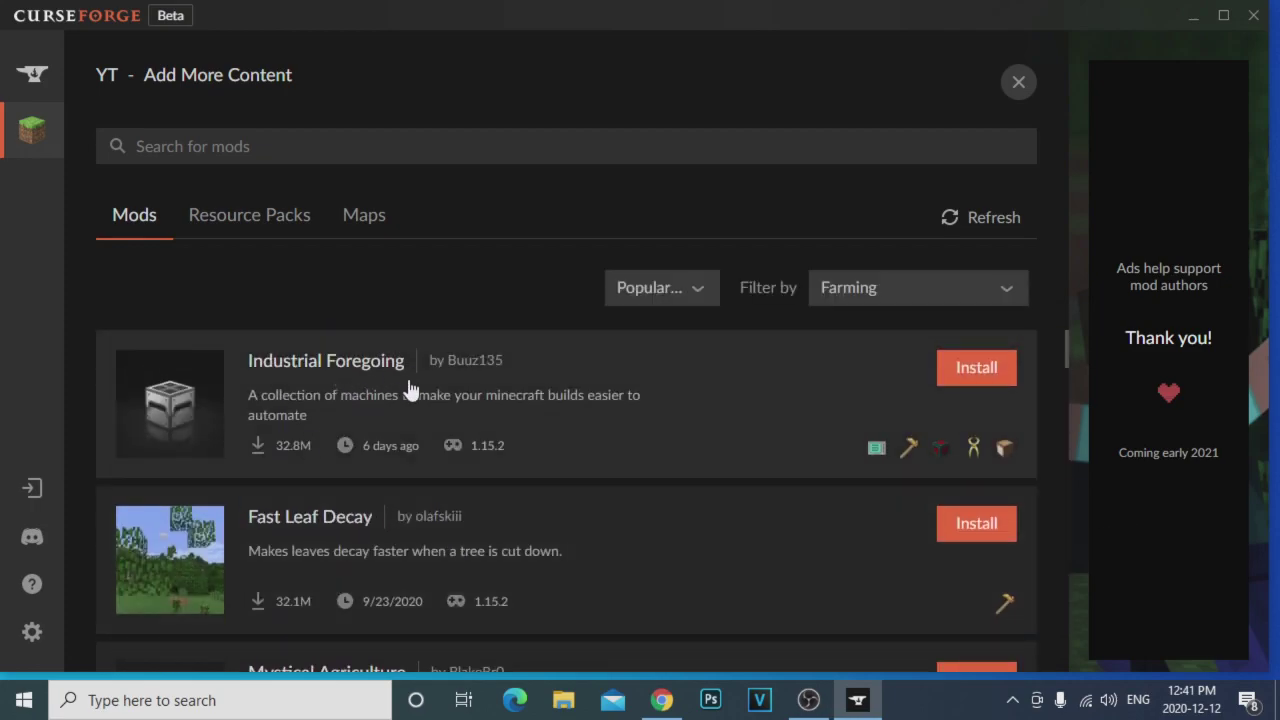
scroll(314, 534, "down", 2)
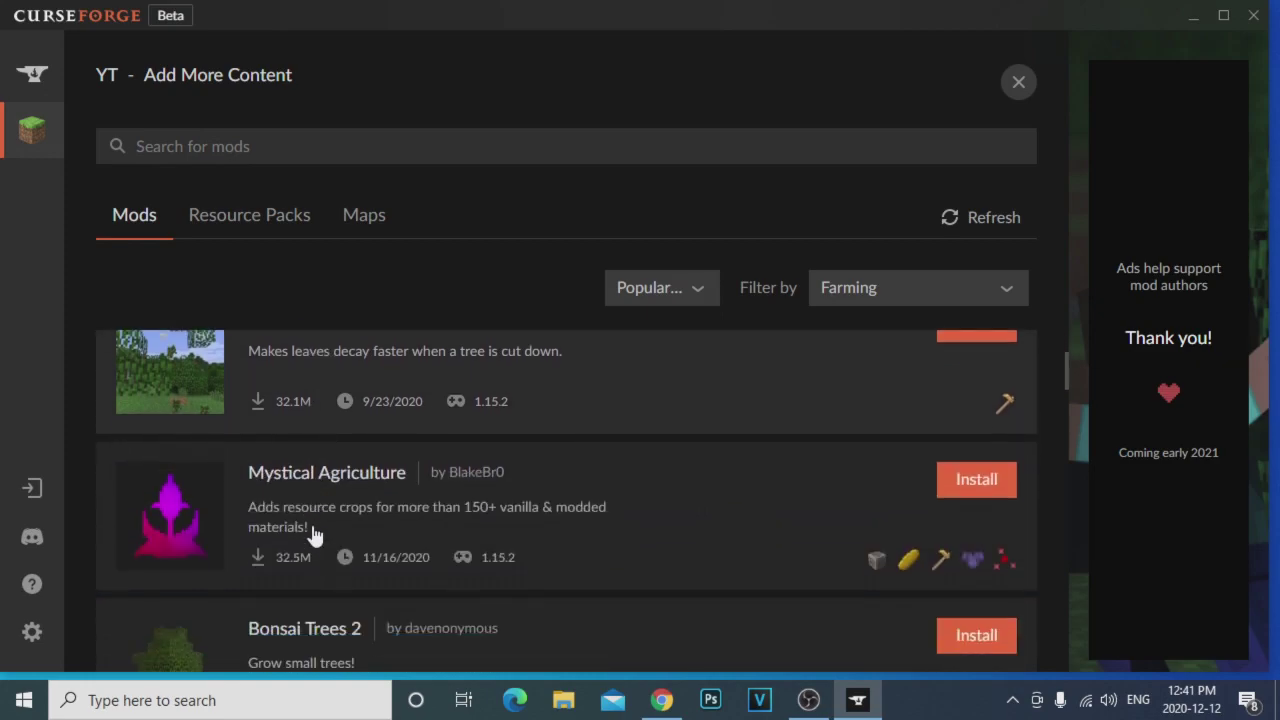
- Switch the category filter to Energy and scroll the results
left_click(852, 303)
scroll(862, 472, "down", 3)
left_click(860, 514)
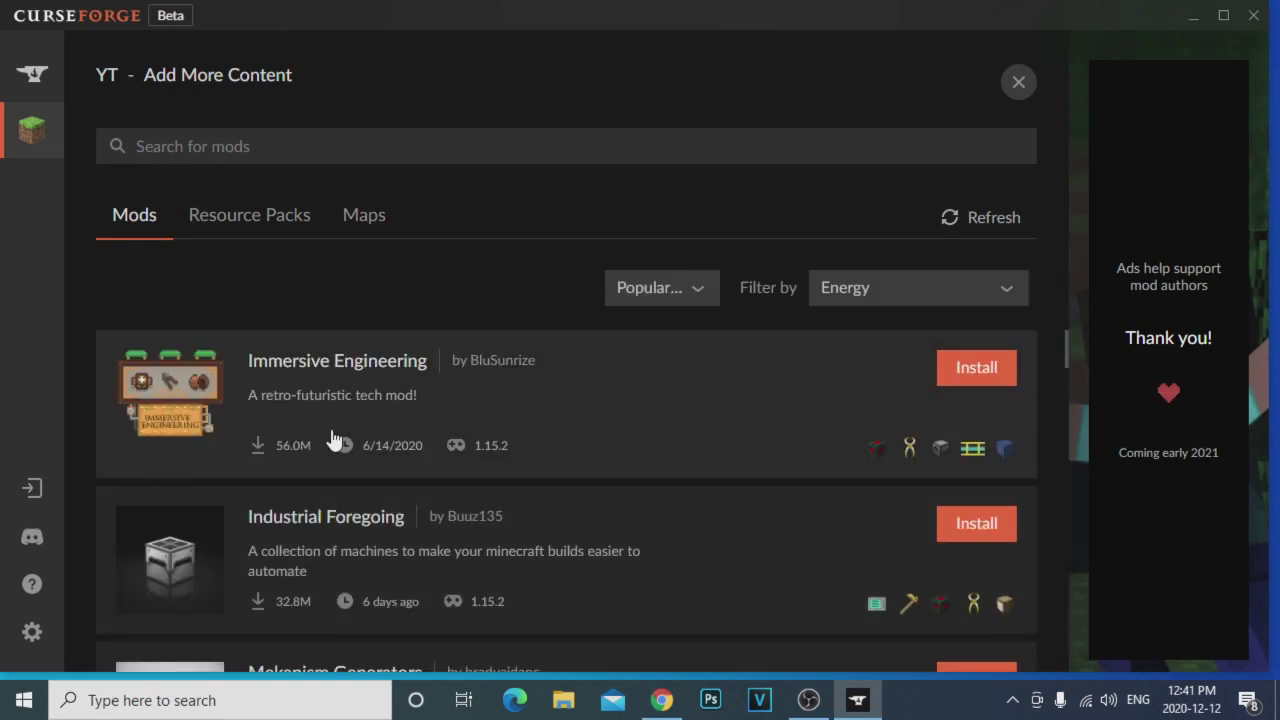
scroll(486, 394, "down", 6)
scroll(357, 560, "up", 6)
type("optifine")
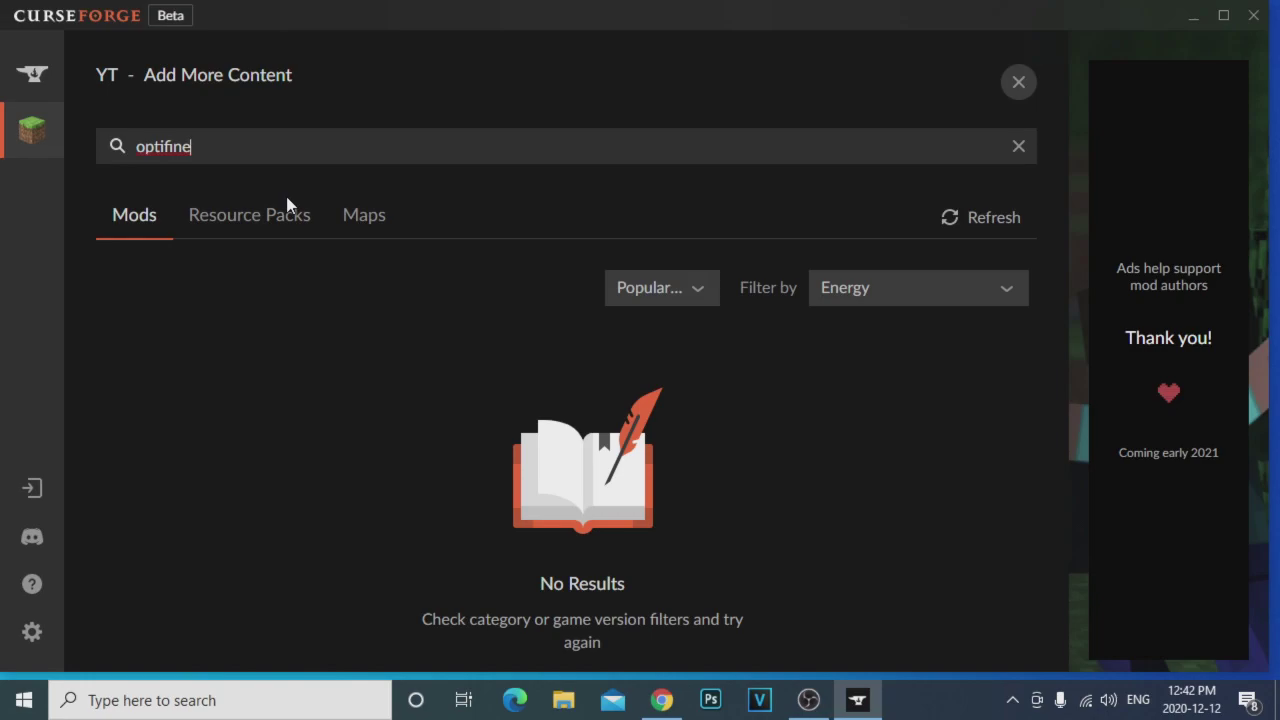
left_click(294, 17)
left_click(1017, 147)
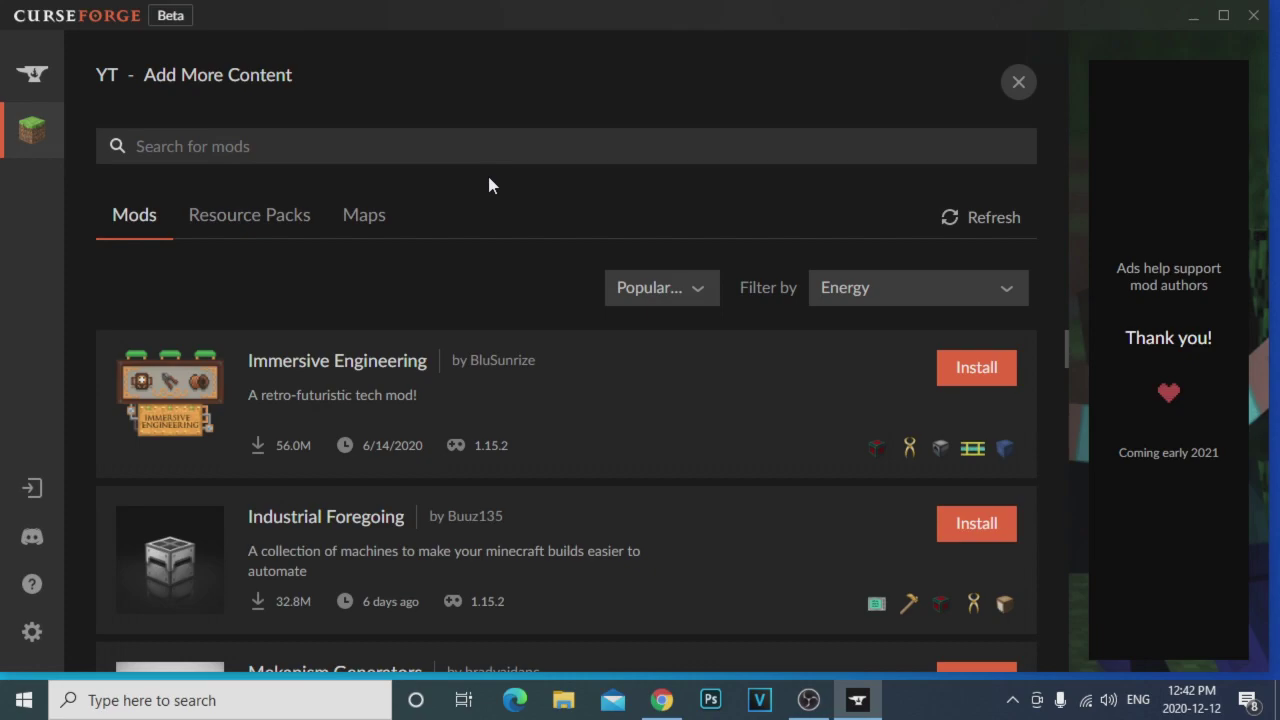
- Close Add More Content, open the YT profile from My Modpacks, and show its three-dot menu
left_click(1016, 84)
left_click(40, 150)
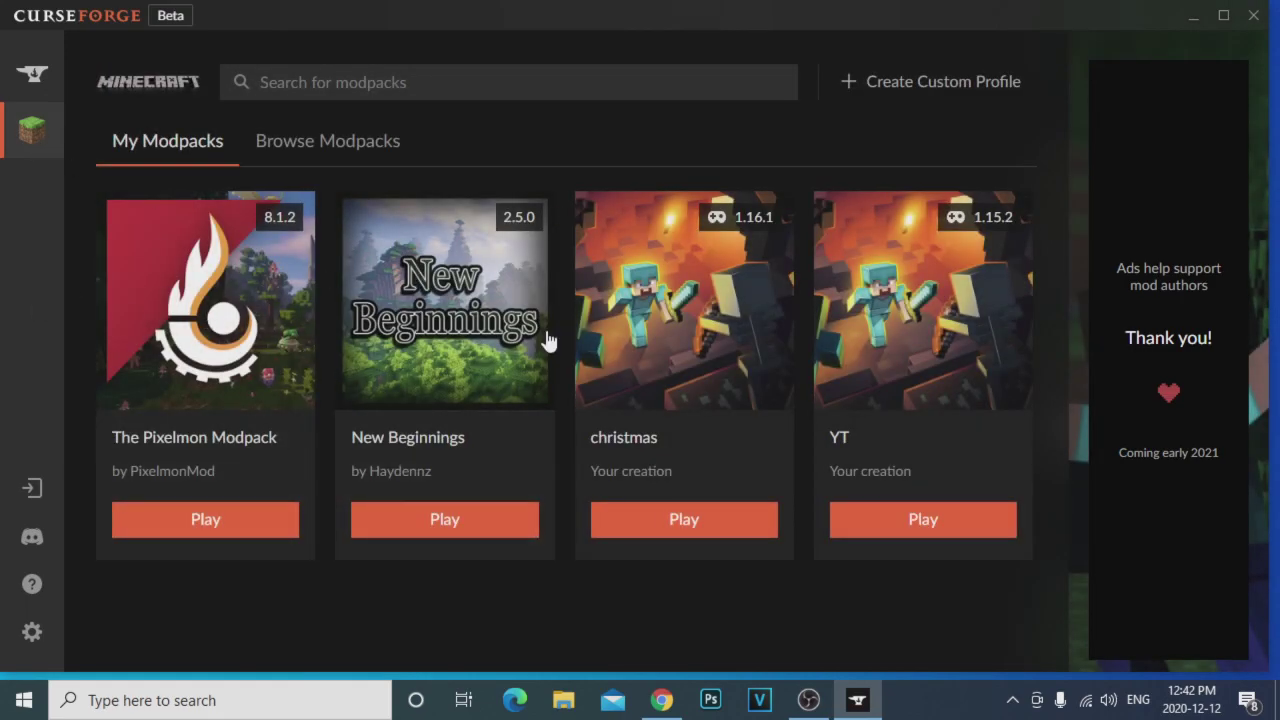
left_click(842, 468)
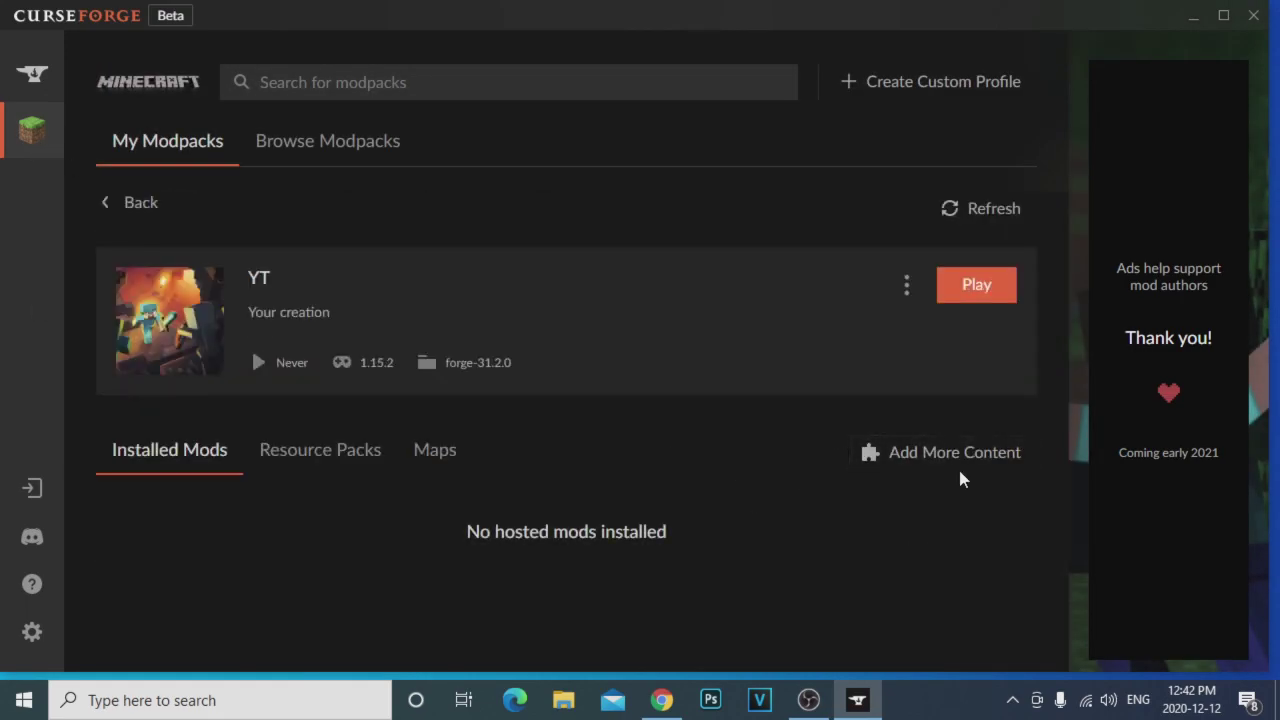
left_click(907, 291)
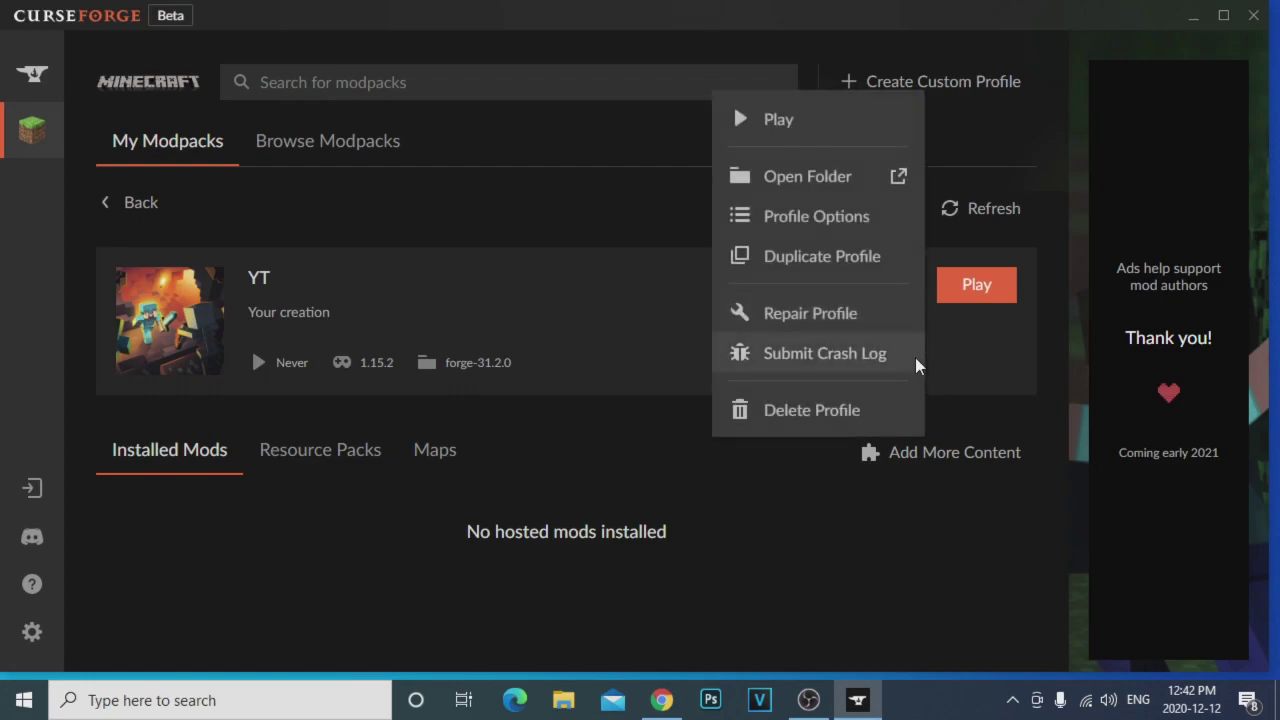
left_click(816, 190)
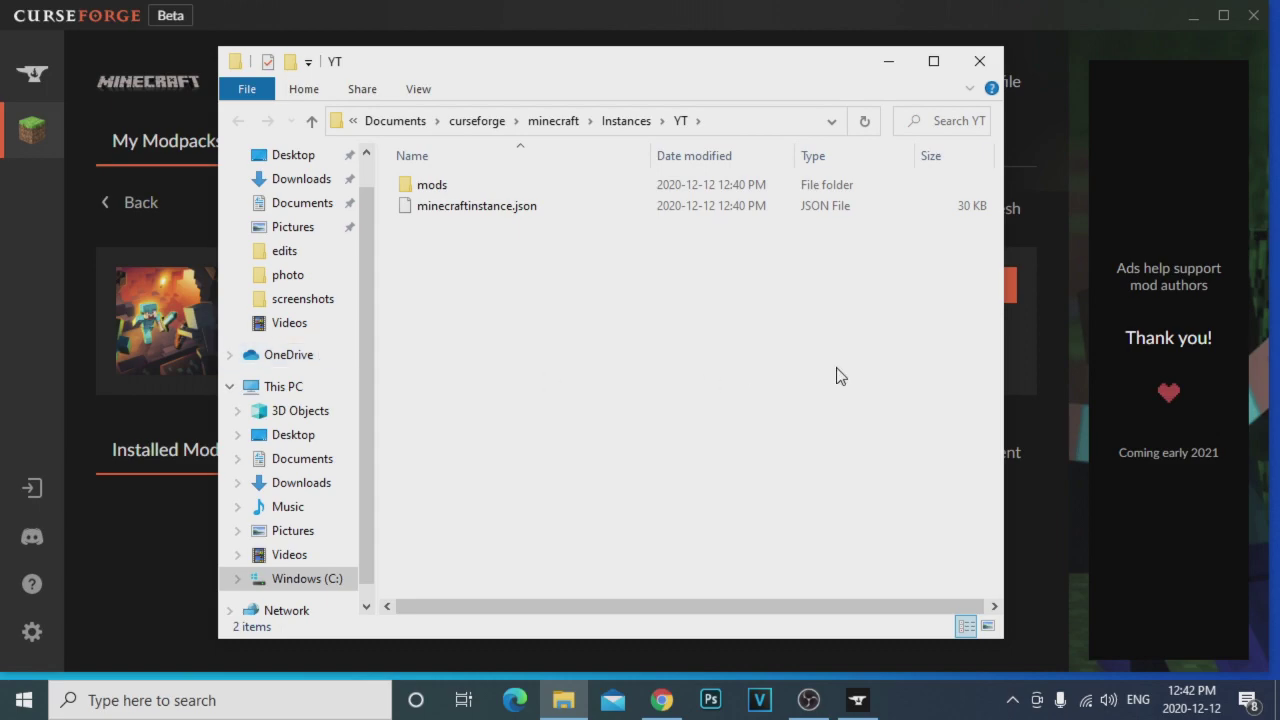
left_click(483, 188)
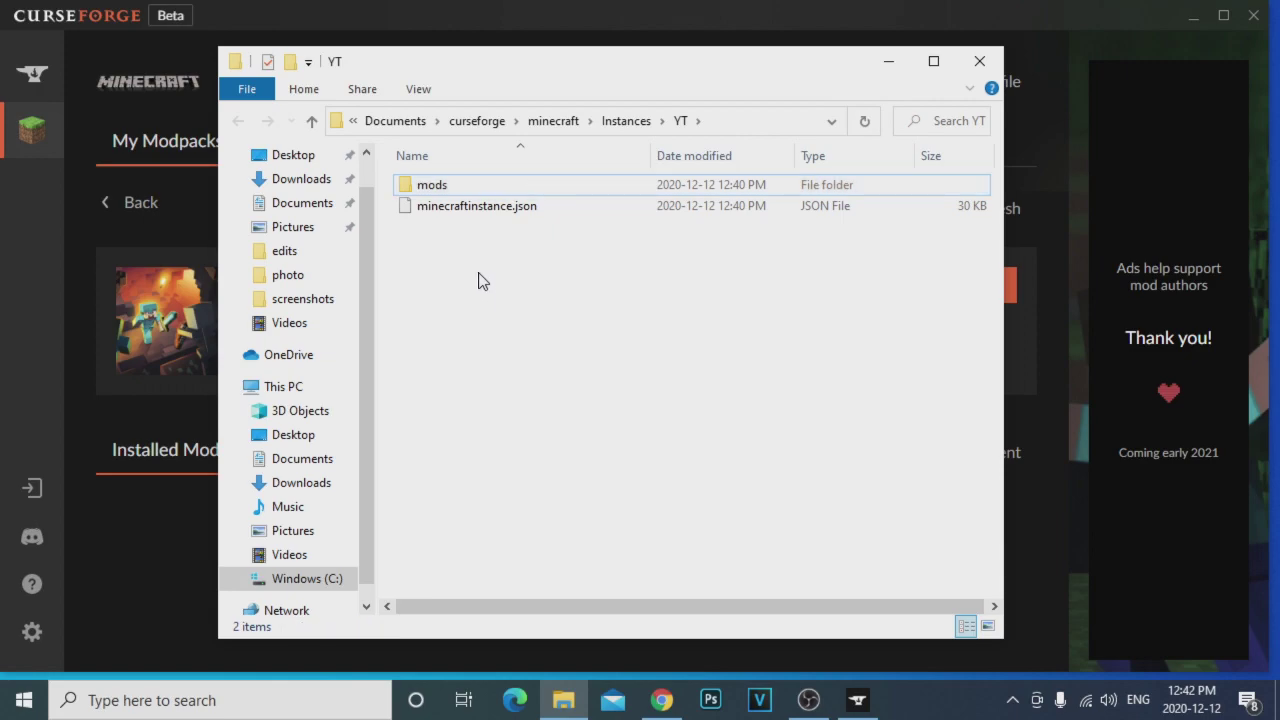
double_click(462, 182)
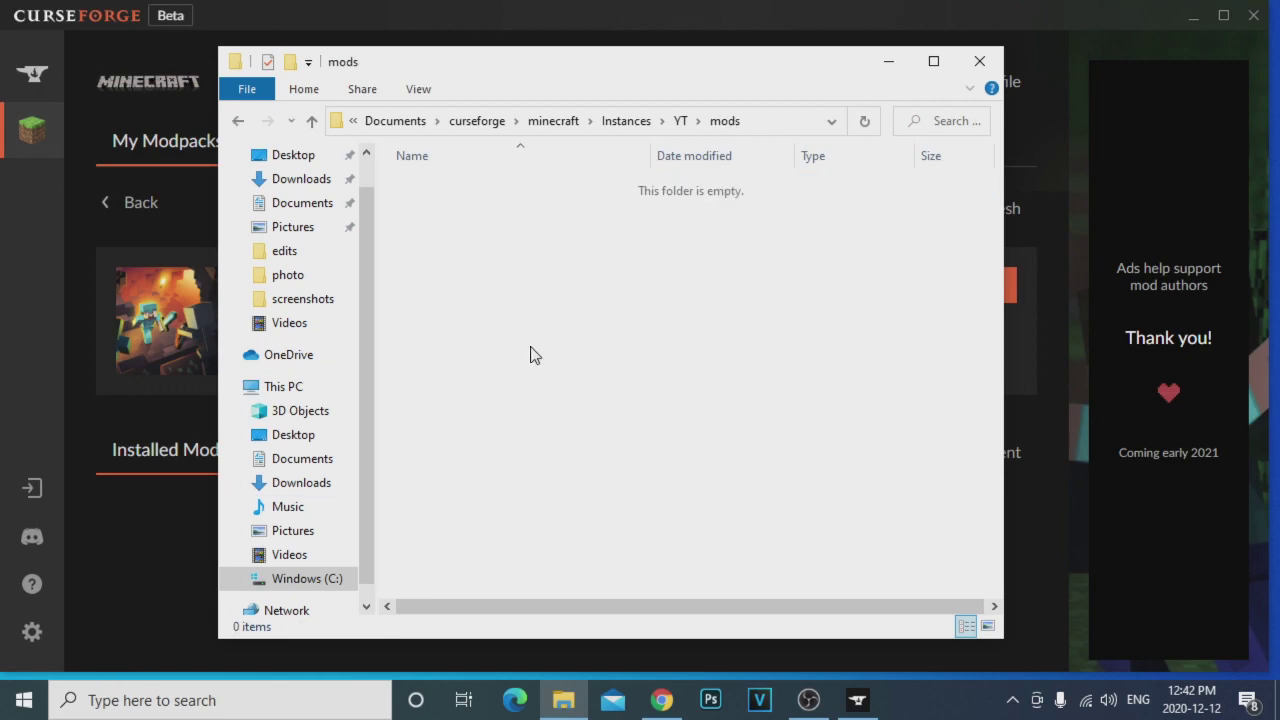
left_click(979, 61)
left_click(906, 287)
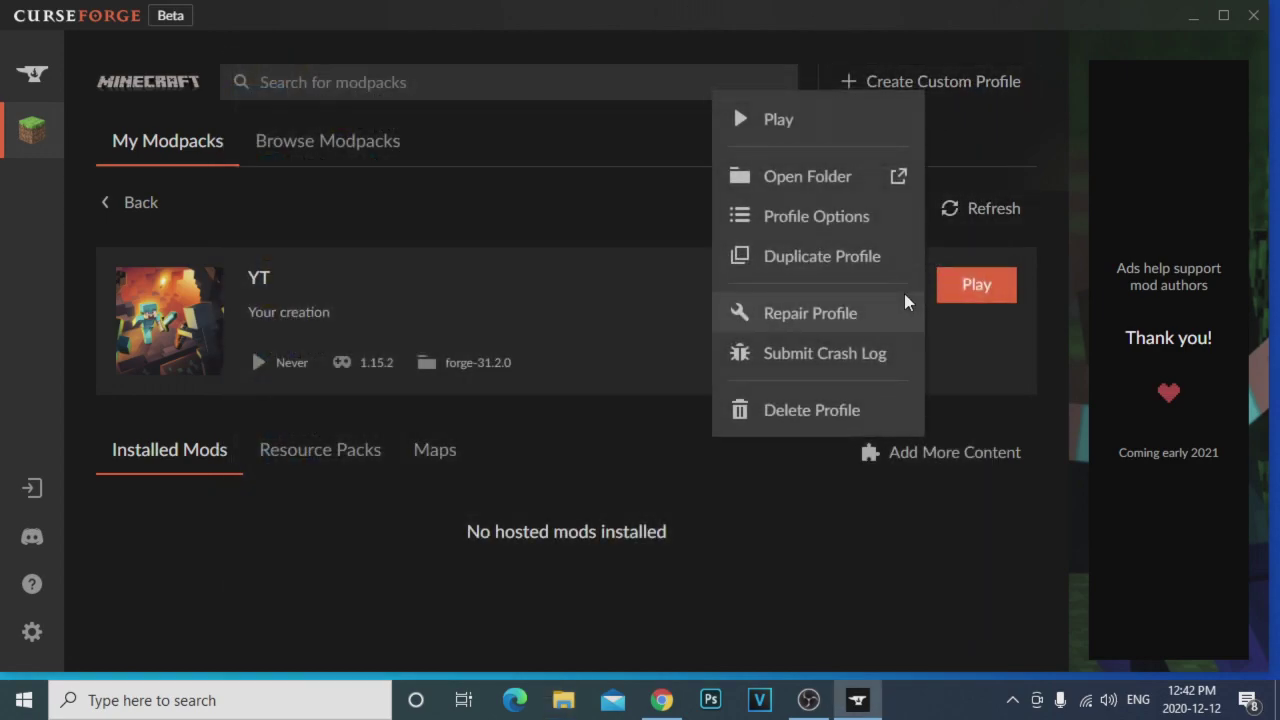
- Delete the YT profile, including its profile backups
left_click(832, 418)
left_click(578, 372)
left_click(773, 433)
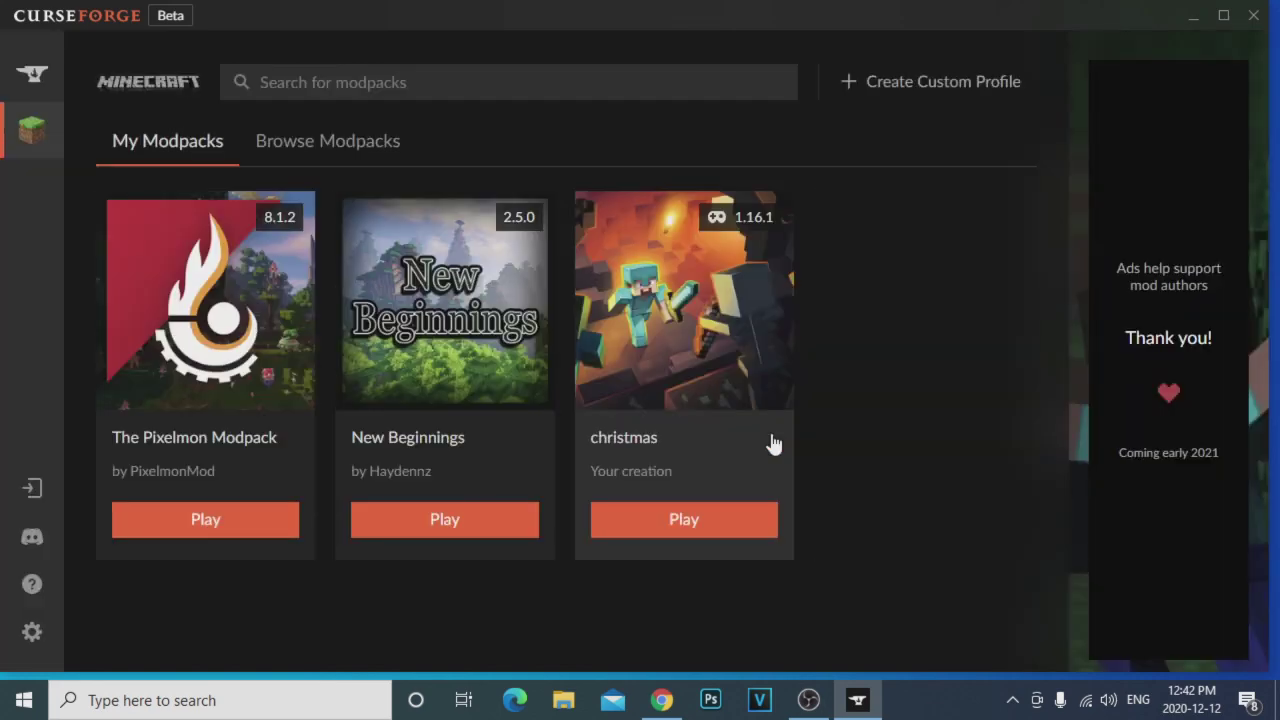